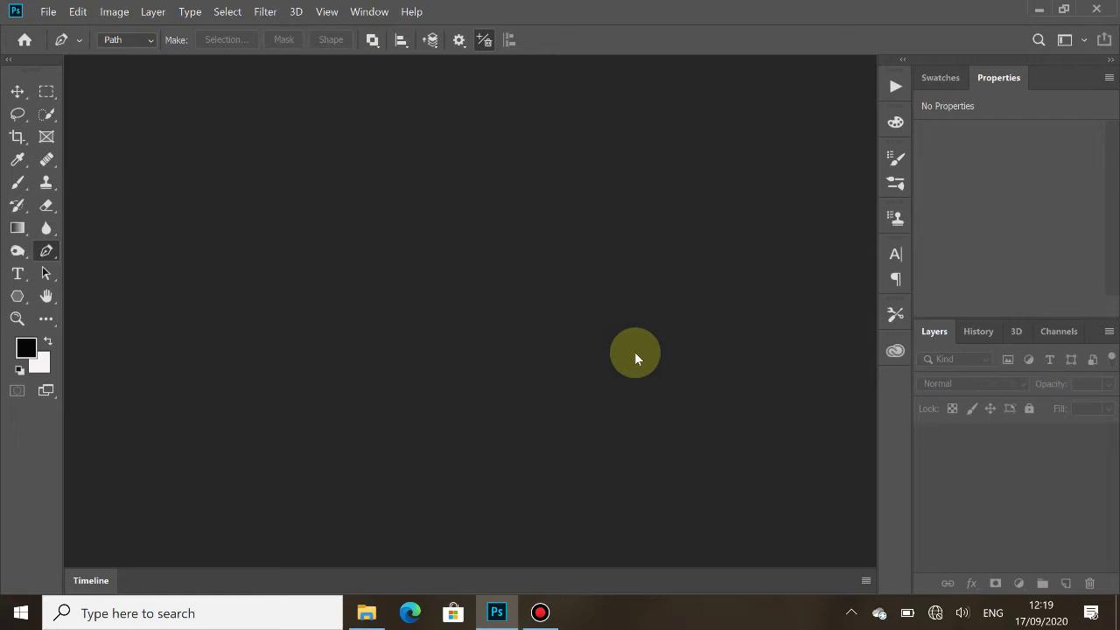
- View the finished example image EFEK TRANSFARAN in the Photos viewer, then return to its folder
{"action": "left_click", "coordinate": [367, 613]}
{"action": "double_click", "coordinate": [495, 249]}
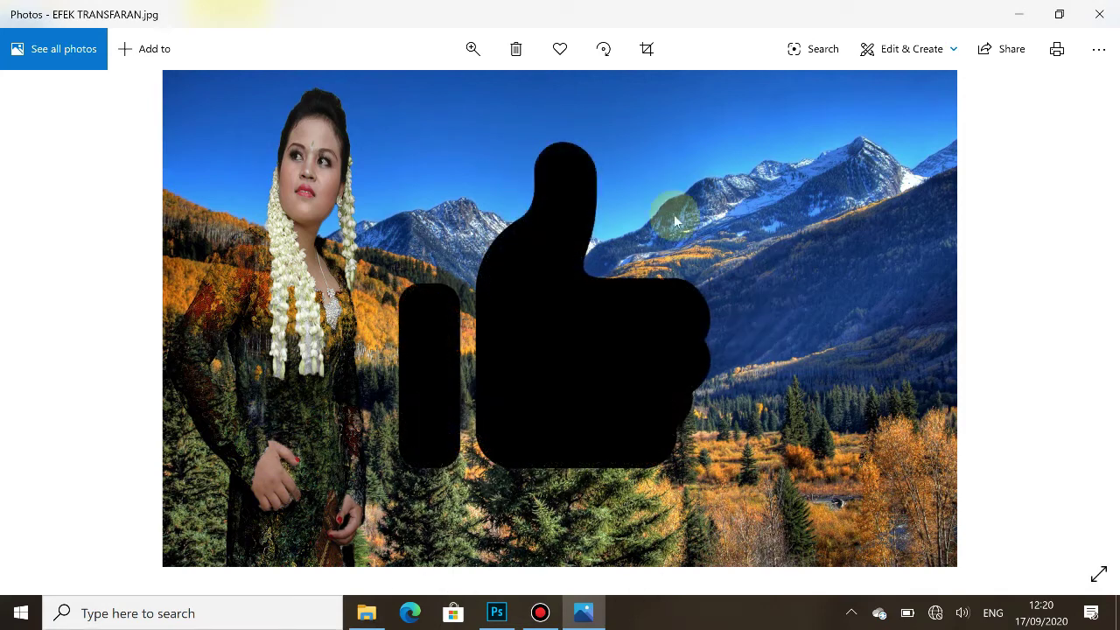
{"action": "left_click", "coordinate": [1095, 13]}
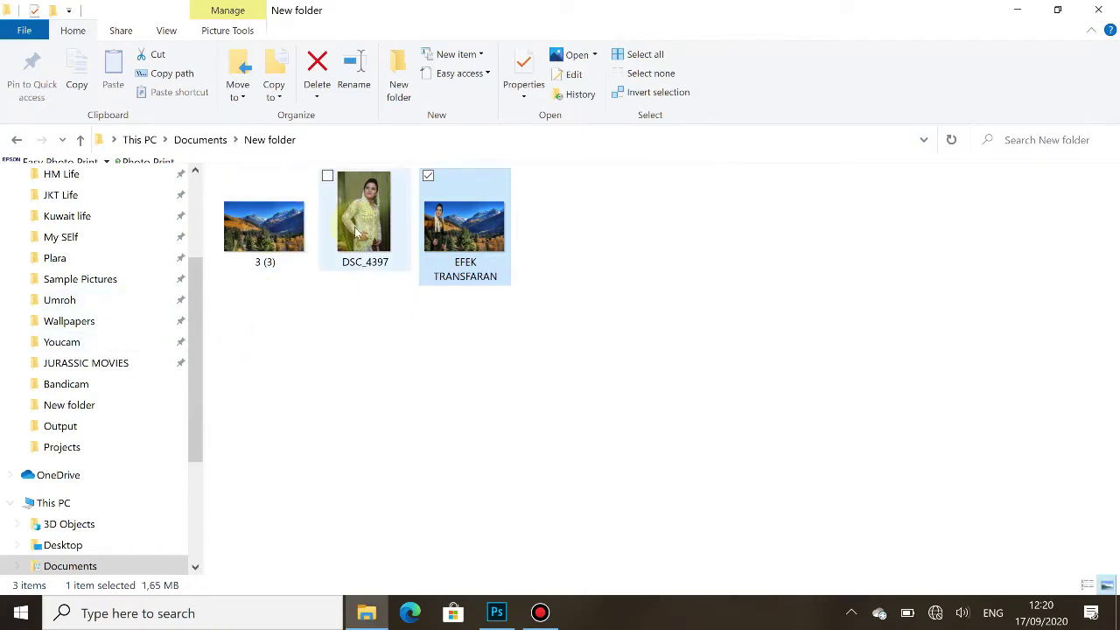
- Open the landscape image 3 (3) from the folder in Photoshop and place the photo DSC_4397 on it
{"action": "left_click", "coordinate": [277, 222]}
{"action": "left_click_drag", "start_coordinate": [277, 221], "coordinate": [494, 352]}
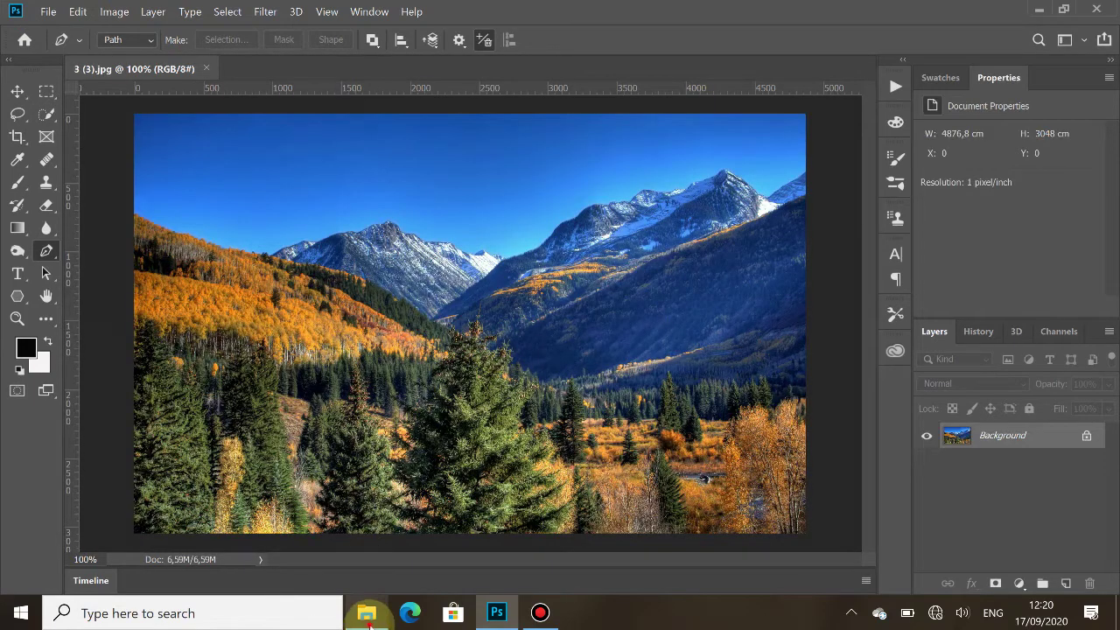
{"action": "left_click", "coordinate": [369, 615]}
{"action": "left_click_drag", "start_coordinate": [370, 204], "coordinate": [412, 313]}
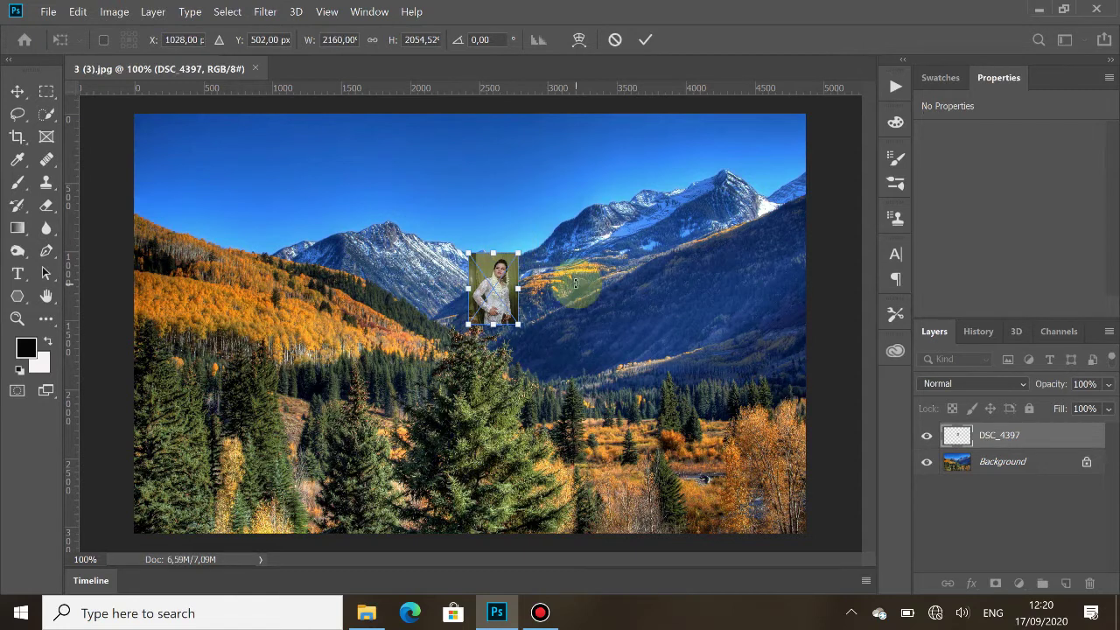
- Scale the placed DSC_4397 photo to the full canvas height, align it with the landscape's left edge and commit the transform
{"action": "left_click_drag", "start_coordinate": [490, 297], "coordinate": [465, 322]}
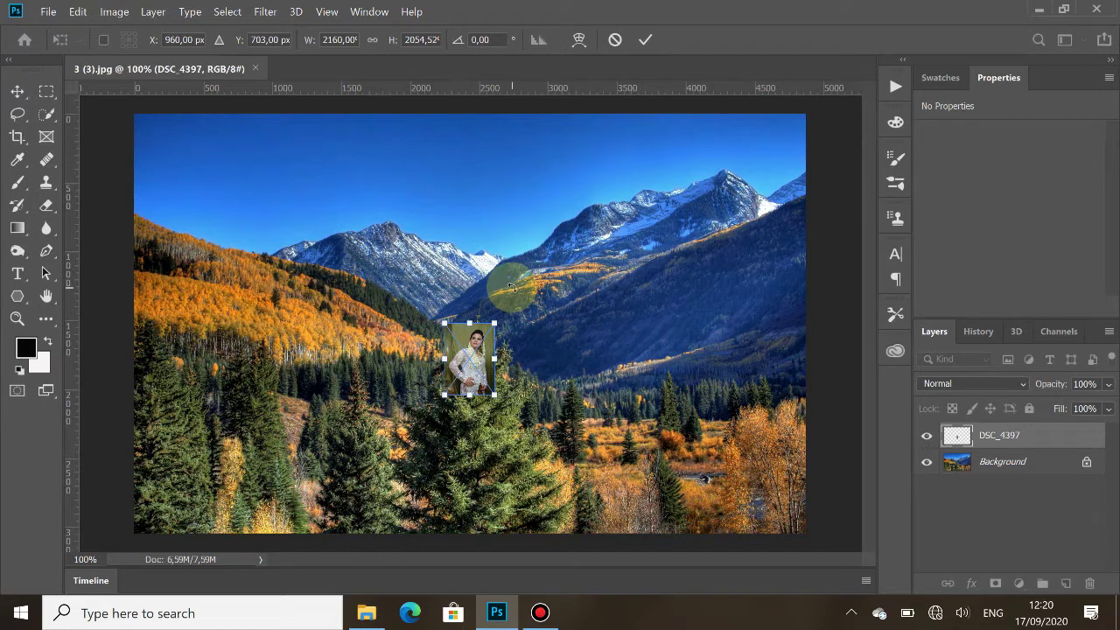
{"action": "left_click_drag", "start_coordinate": [495, 324], "coordinate": [628, 109]}
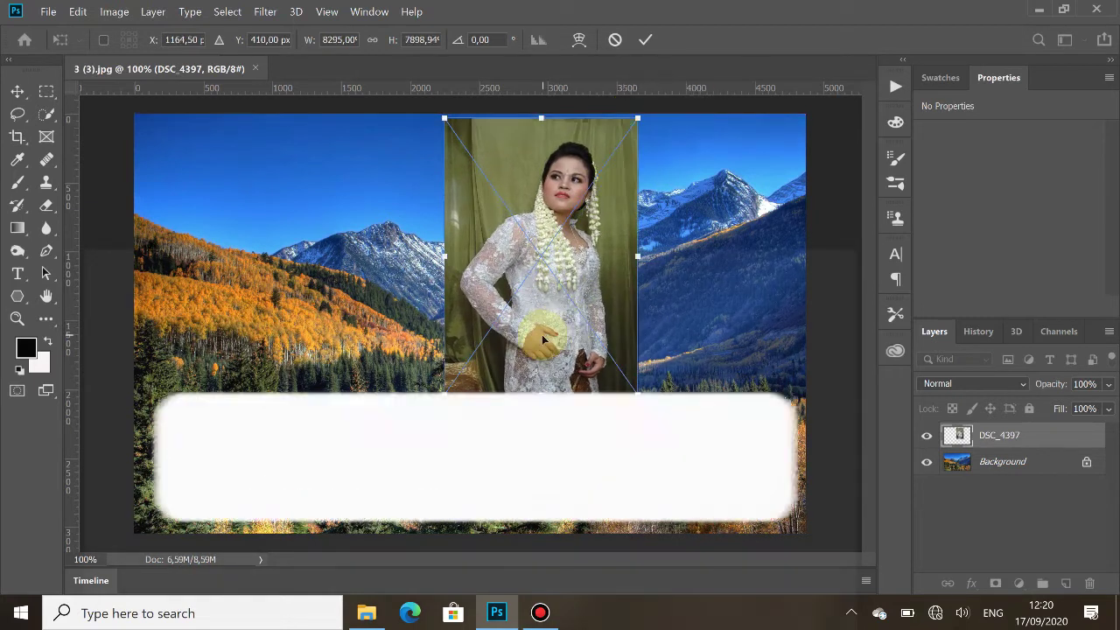
{"action": "left_click_drag", "start_coordinate": [543, 339], "coordinate": [286, 478]}
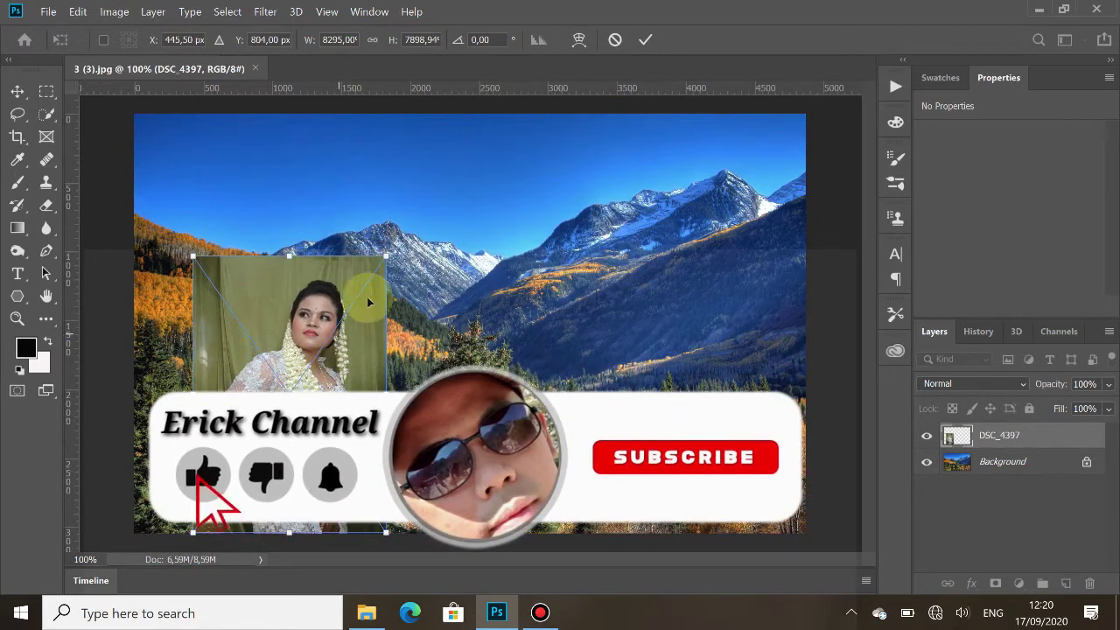
{"action": "left_click_drag", "start_coordinate": [394, 245], "coordinate": [424, 131]}
{"action": "left_click_drag", "start_coordinate": [322, 448], "coordinate": [302, 451]}
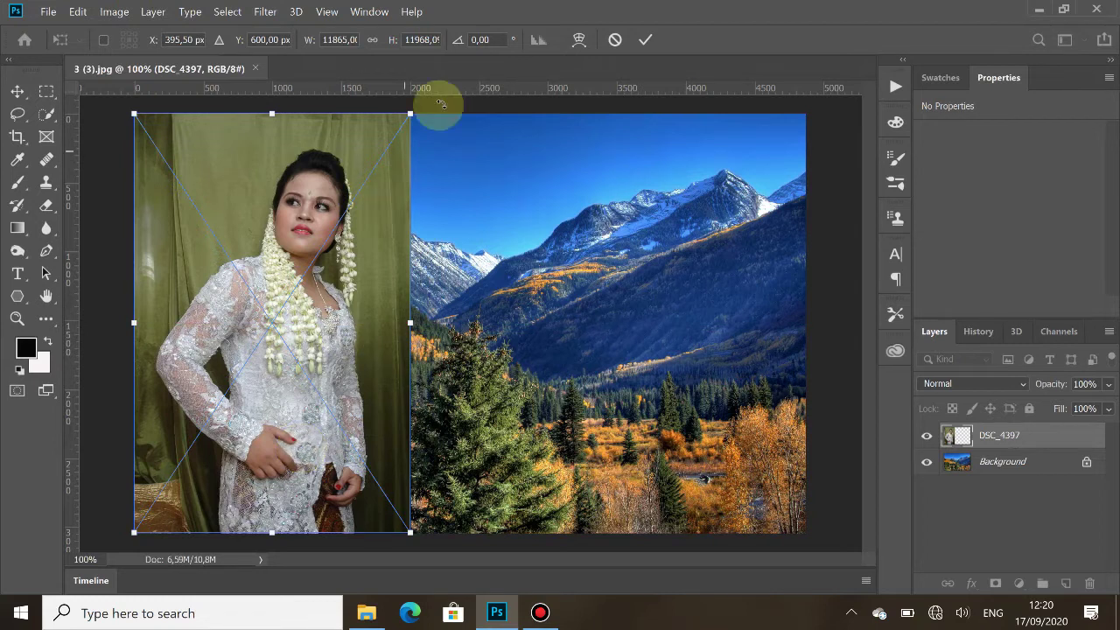
{"action": "left_click", "coordinate": [647, 39]}
- Rasterize the DSC_4397 smart object layer
{"action": "key", "text": "p"}
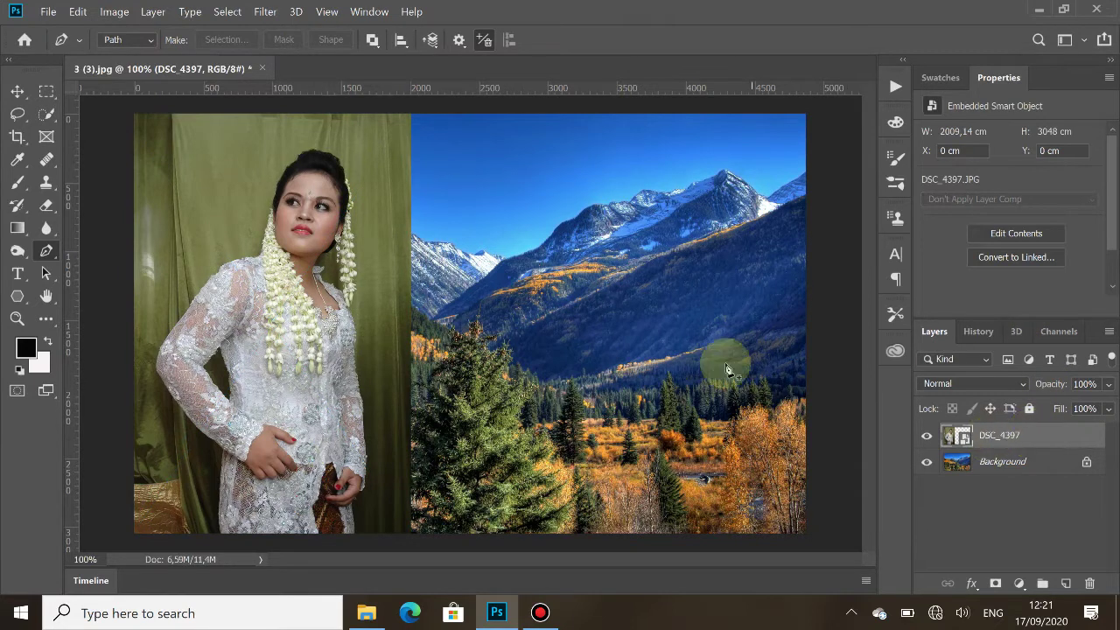
{"action": "right_click", "coordinate": [1027, 445]}
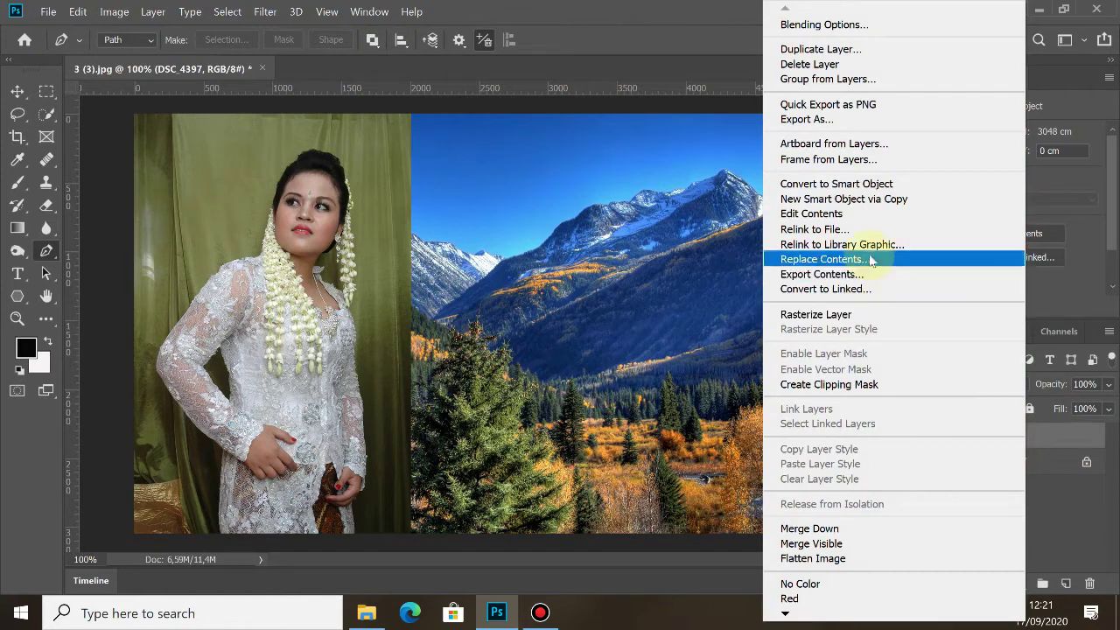
{"action": "left_click", "coordinate": [872, 314]}
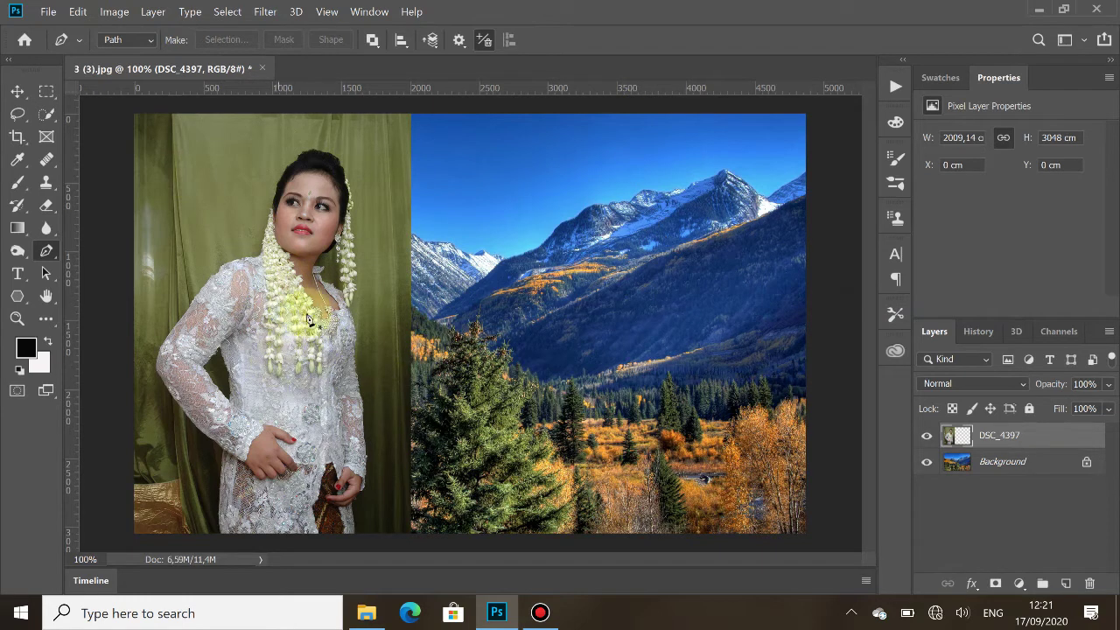
- Select the green curtain backdrop around the woman using the Quick Selection tool with a 57 px brush
{"action": "left_click", "coordinate": [48, 115]}
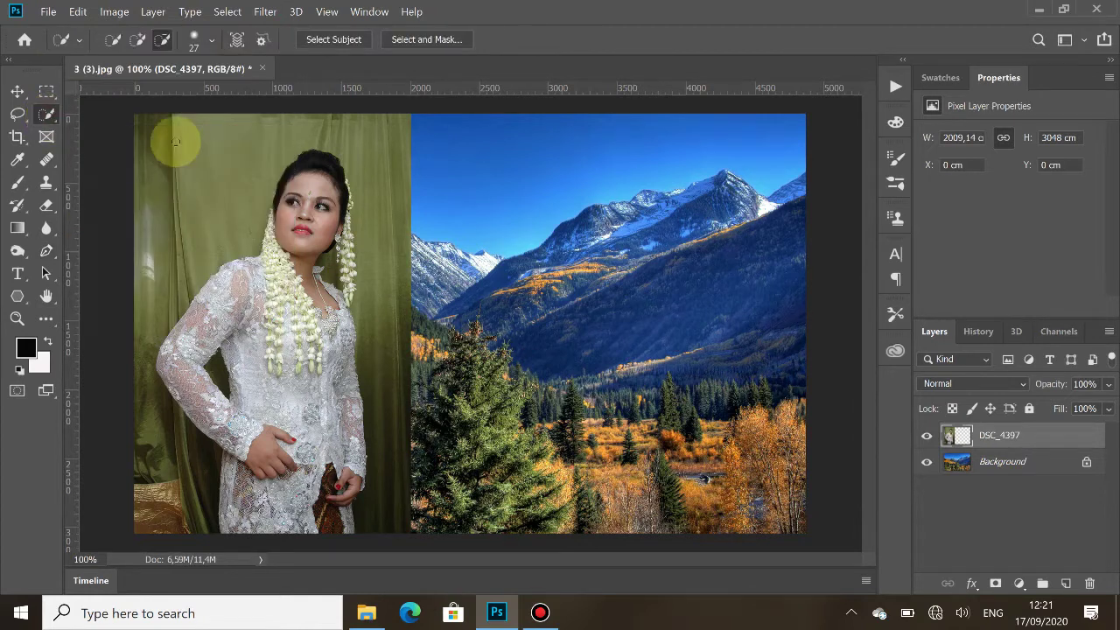
{"action": "left_click", "coordinate": [208, 41]}
{"action": "left_click_drag", "start_coordinate": [145, 90], "coordinate": [161, 90]}
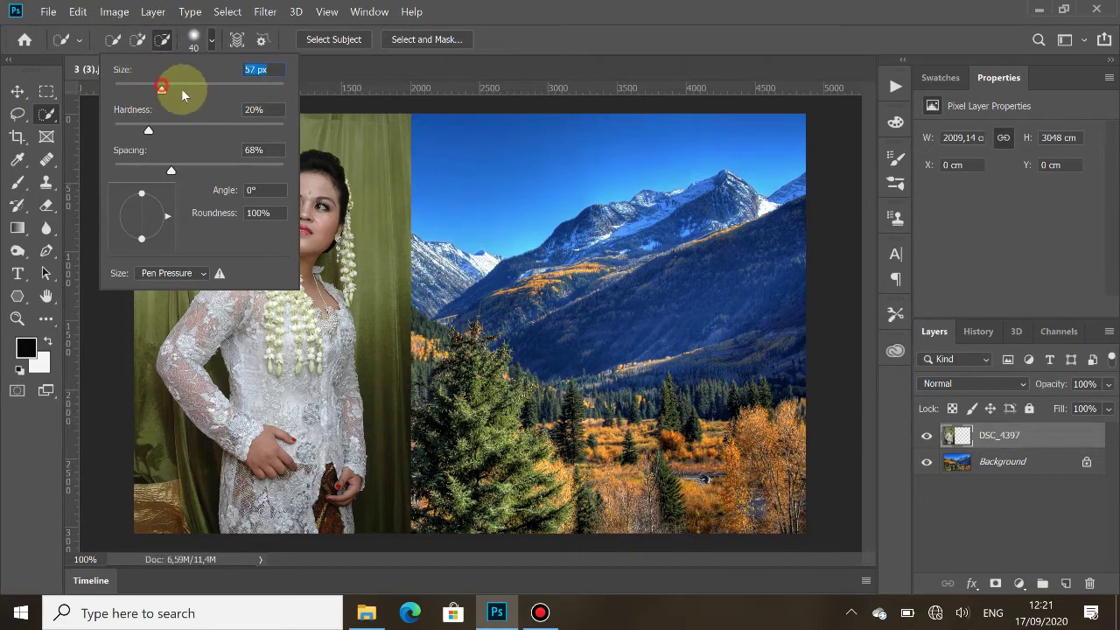
{"action": "left_click", "coordinate": [389, 133]}
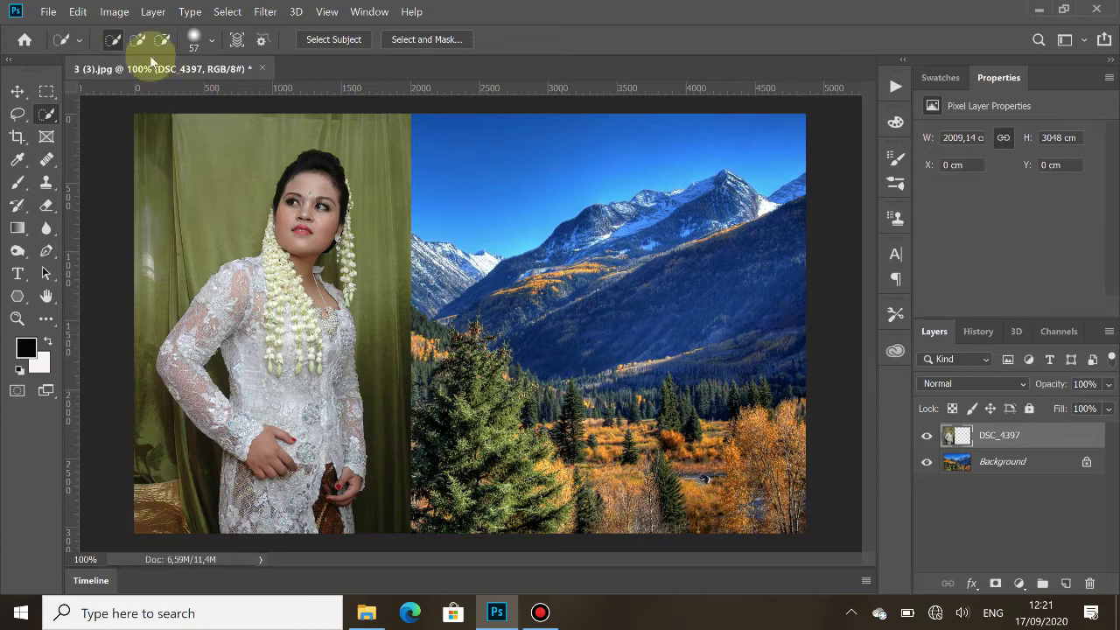
{"action": "mouse_move", "coordinate": [140, 118]}
{"action": "left_mouse_down"}
{"action": "mouse_move", "coordinate": [194, 137]}
{"action": "mouse_move", "coordinate": [362, 137]}
{"action": "mouse_move", "coordinate": [378, 149]}
{"action": "mouse_move", "coordinate": [422, 342]}
{"action": "left_mouse_up"}
{"action": "left_click", "coordinate": [135, 349]}
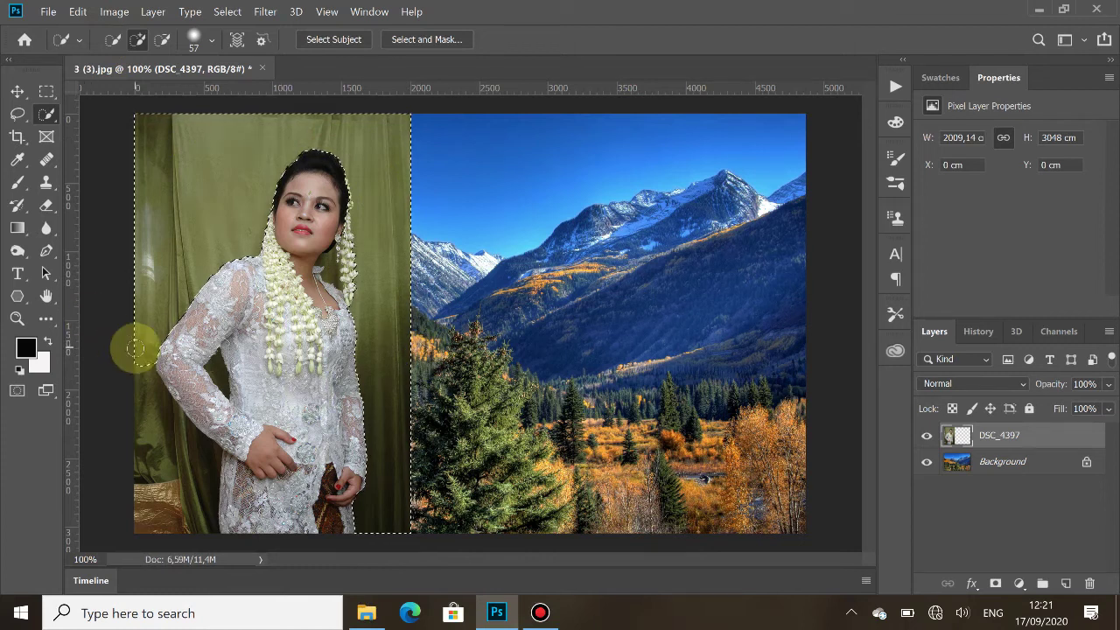
{"action": "left_click_drag", "start_coordinate": [137, 383], "coordinate": [174, 473]}
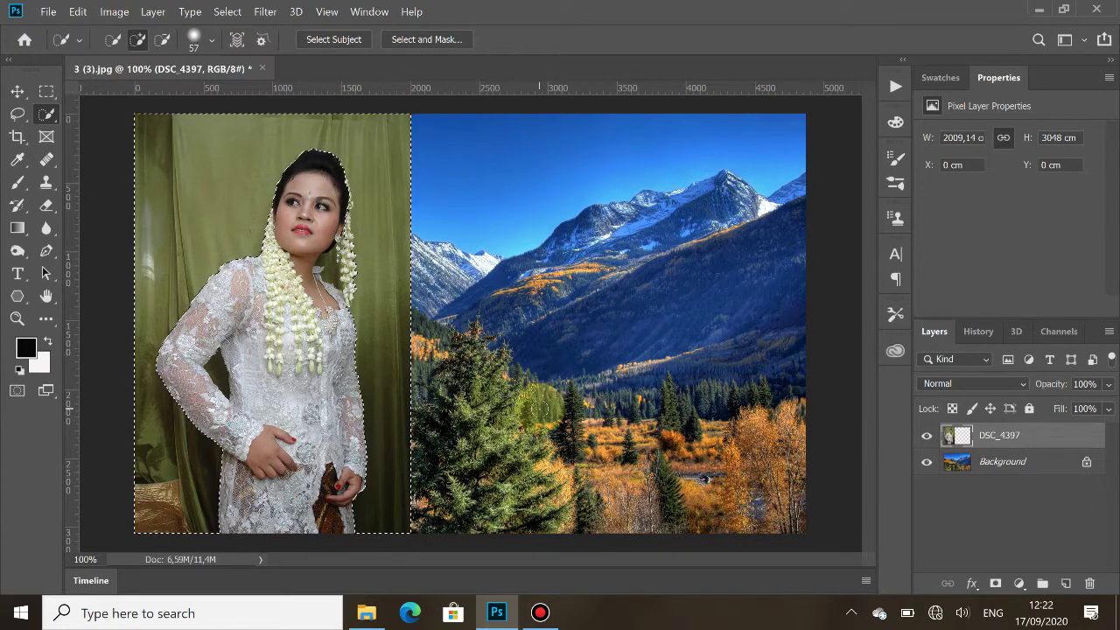
- Refine the backdrop selection along the hair and the flower garland beside her face, alternating between subtracting and adding areas
{"action": "scroll", "coordinate": [540, 408], "scroll_direction": "up", "scroll_amount": 5}
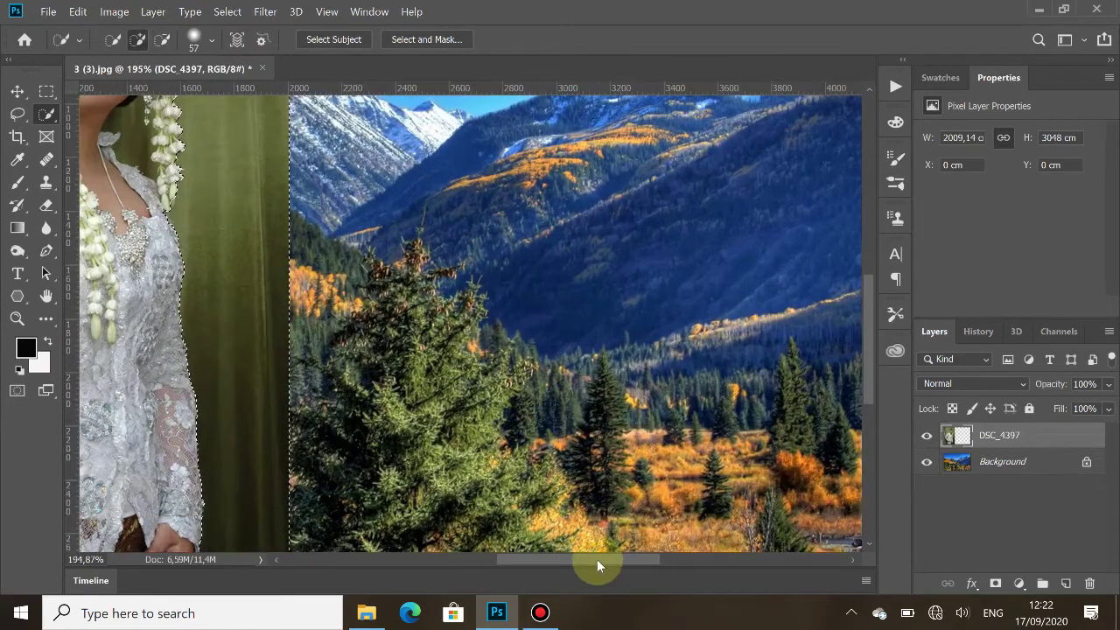
{"action": "left_click_drag", "start_coordinate": [597, 560], "coordinate": [535, 525]}
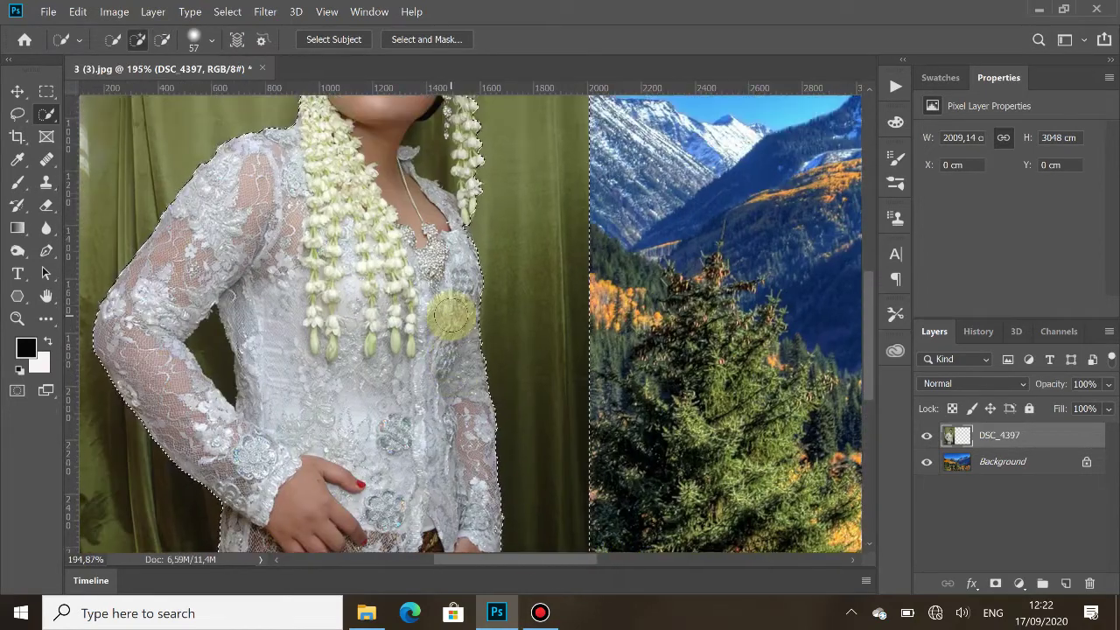
{"action": "scroll", "coordinate": [452, 317], "scroll_direction": "up", "scroll_amount": 5}
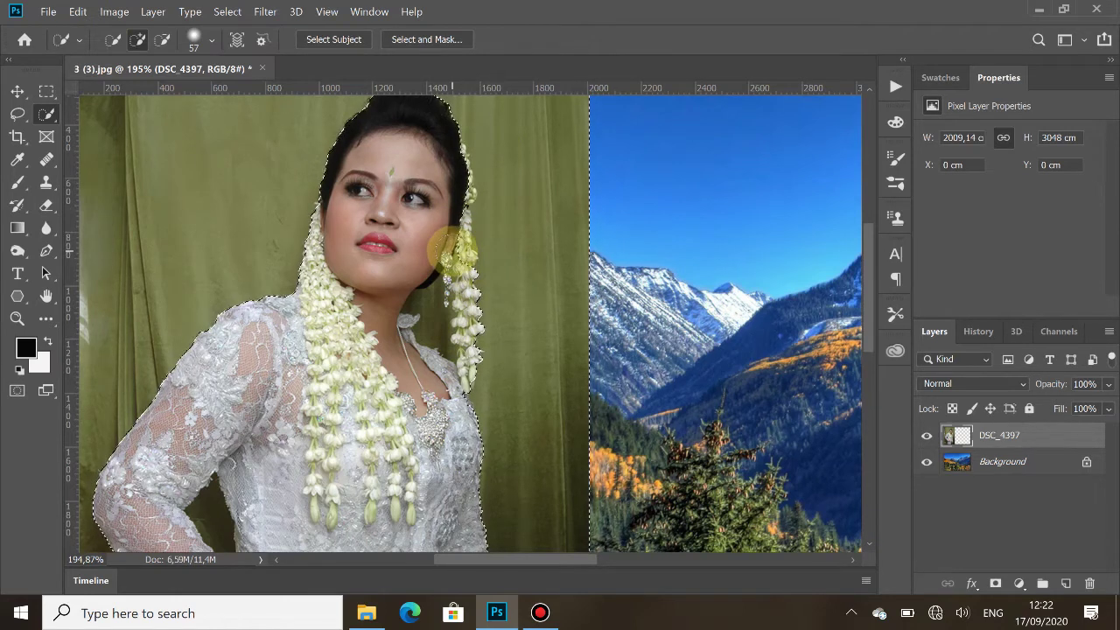
{"action": "left_click", "coordinate": [162, 41]}
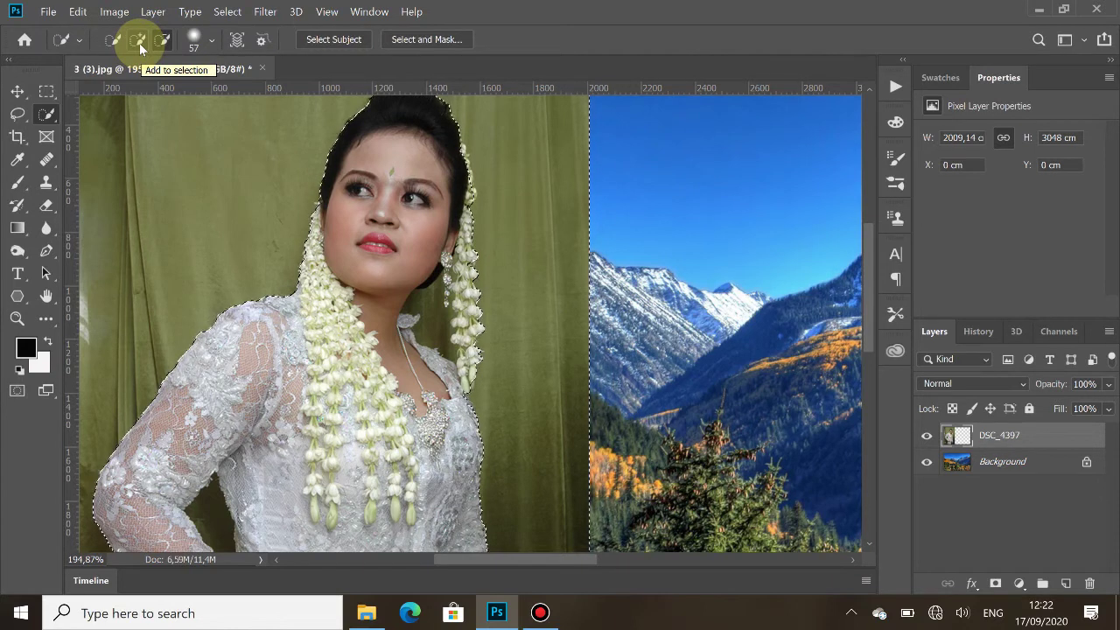
{"action": "left_click", "coordinate": [161, 39]}
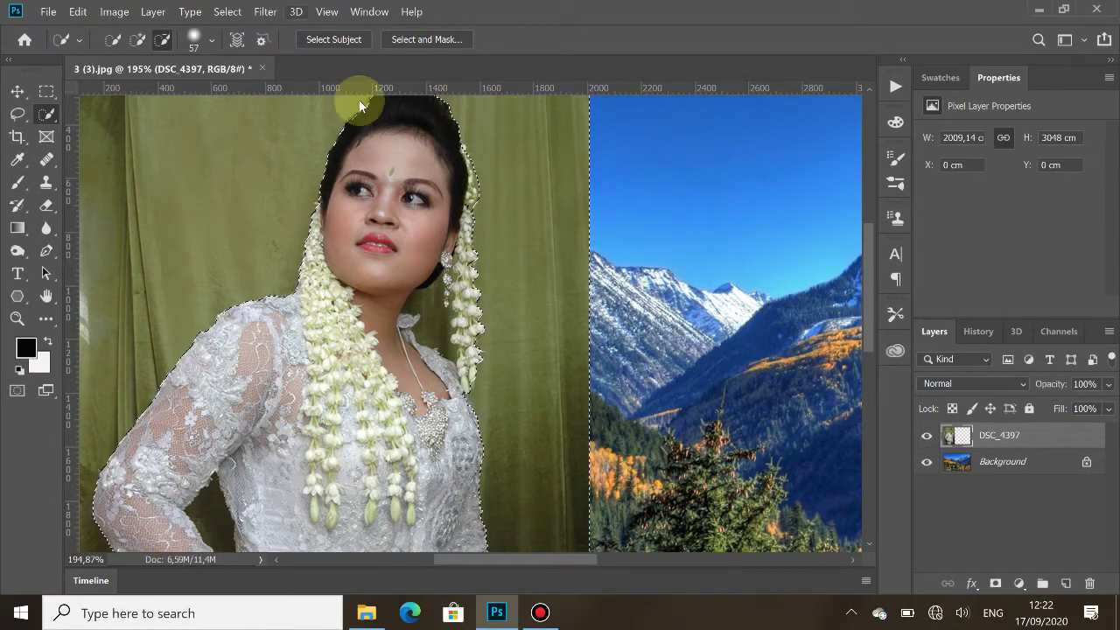
{"action": "left_click", "coordinate": [139, 40]}
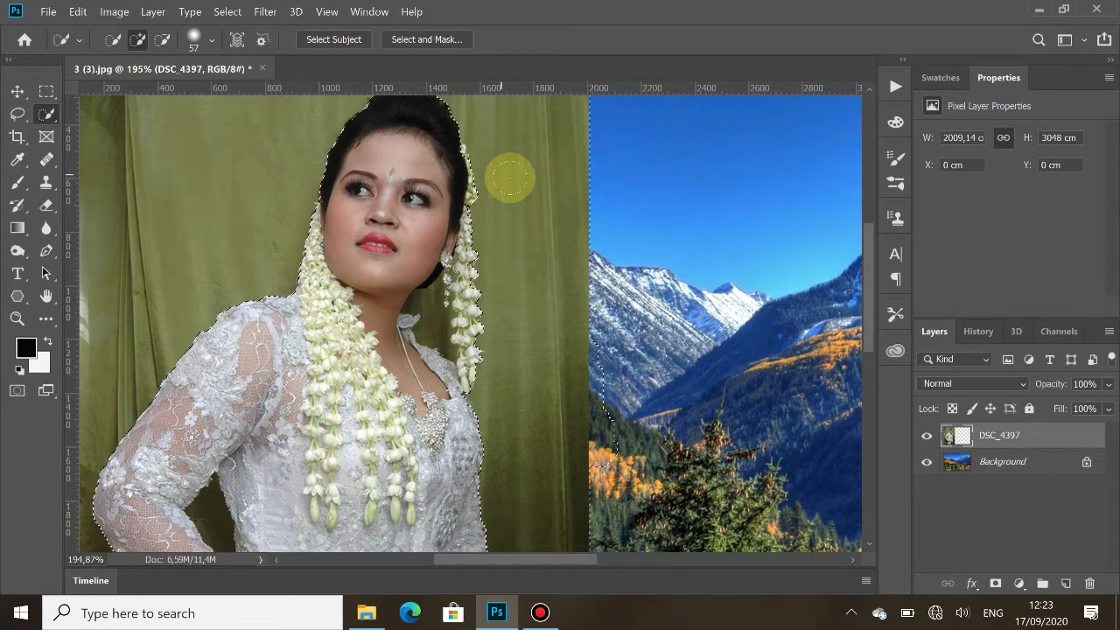
{"action": "left_click", "coordinate": [162, 39]}
{"action": "left_click", "coordinate": [446, 159]}
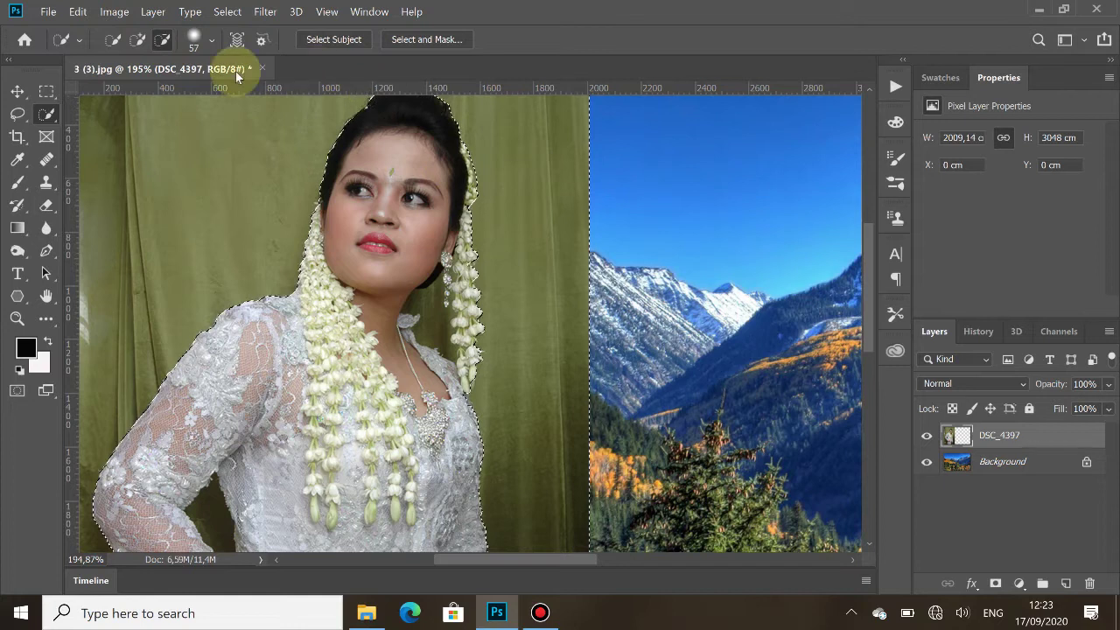
{"action": "left_click", "coordinate": [523, 170]}
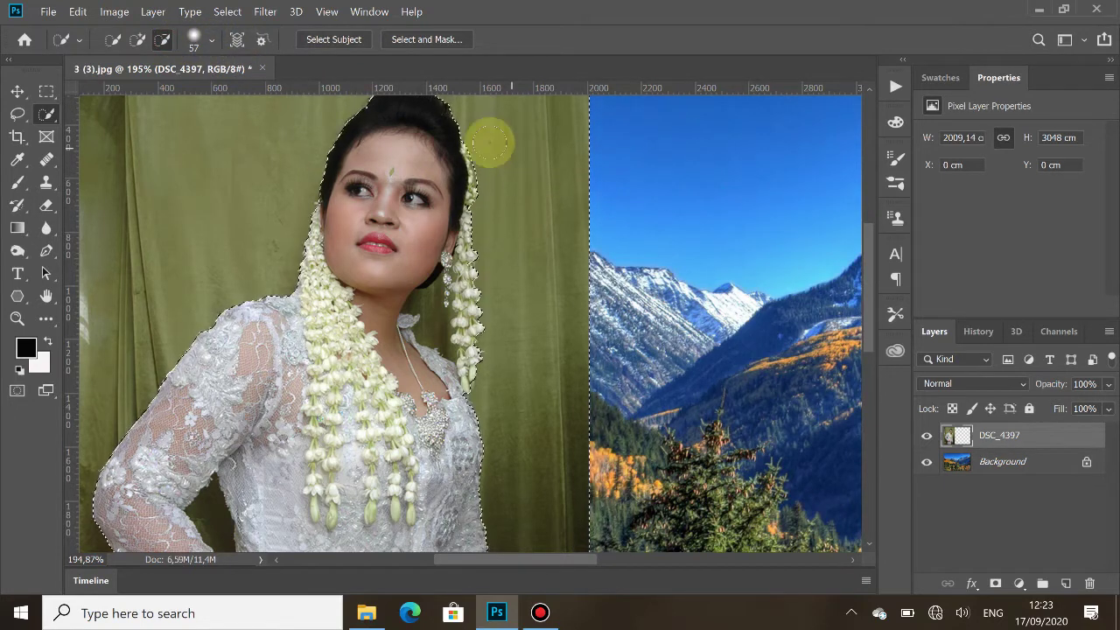
{"action": "left_click", "coordinate": [137, 39]}
{"action": "left_click_drag", "start_coordinate": [501, 165], "coordinate": [508, 169]}
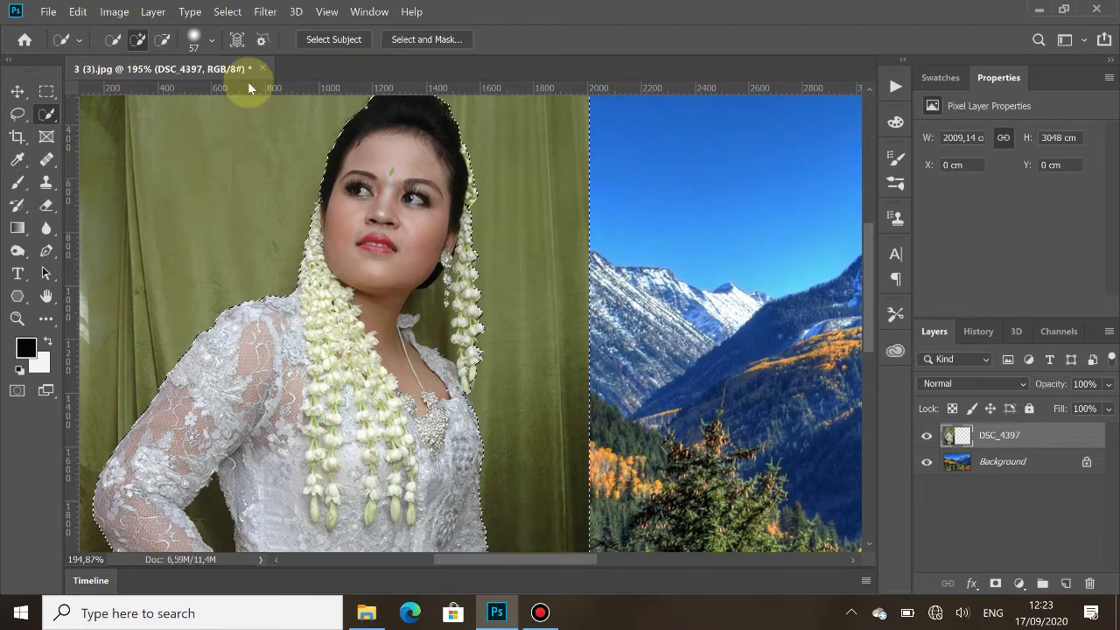
- Reduce the selection brush to 33 px, then 19 px, and add the backdrop gap between the neck and hanging garland
{"action": "left_click", "coordinate": [207, 40]}
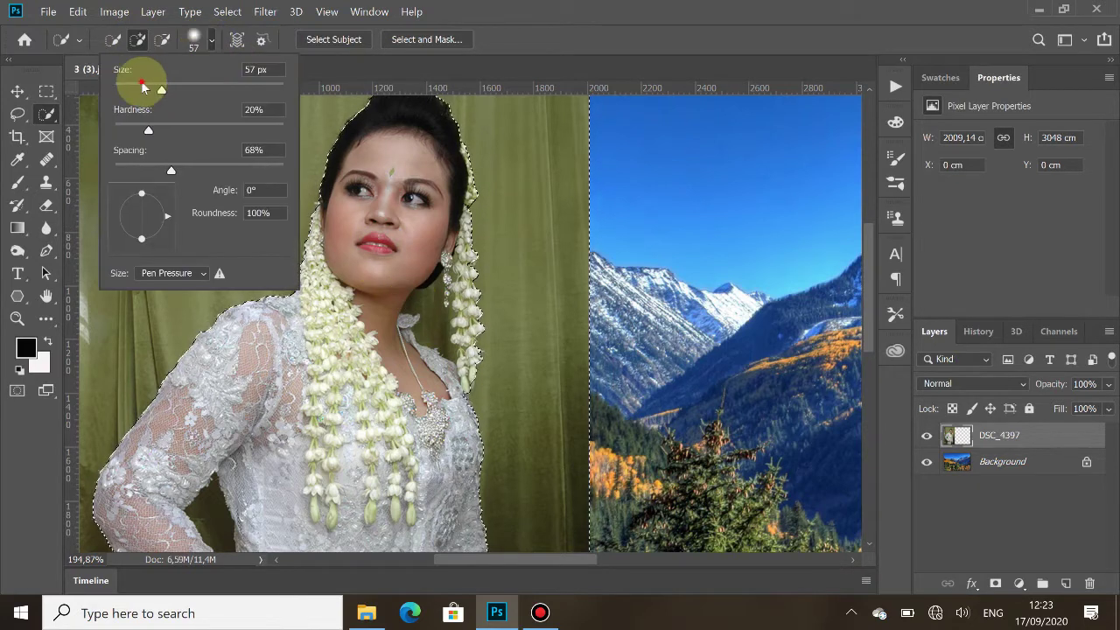
{"action": "left_click_drag", "start_coordinate": [149, 90], "coordinate": [141, 90]}
{"action": "left_click_drag", "start_coordinate": [424, 298], "coordinate": [428, 316]}
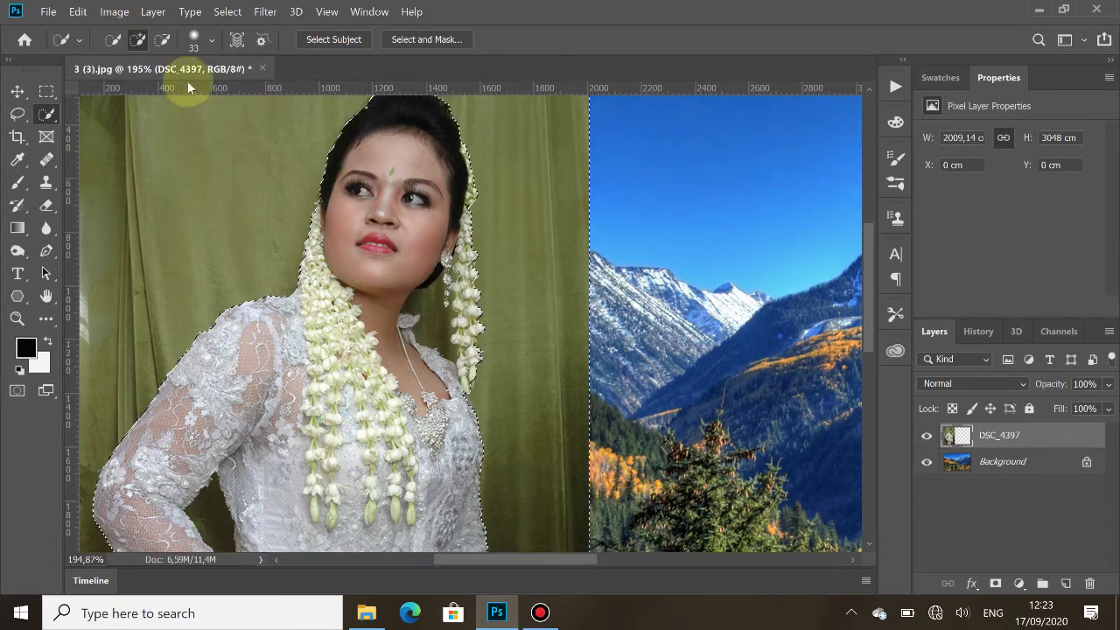
{"action": "left_click", "coordinate": [213, 40]}
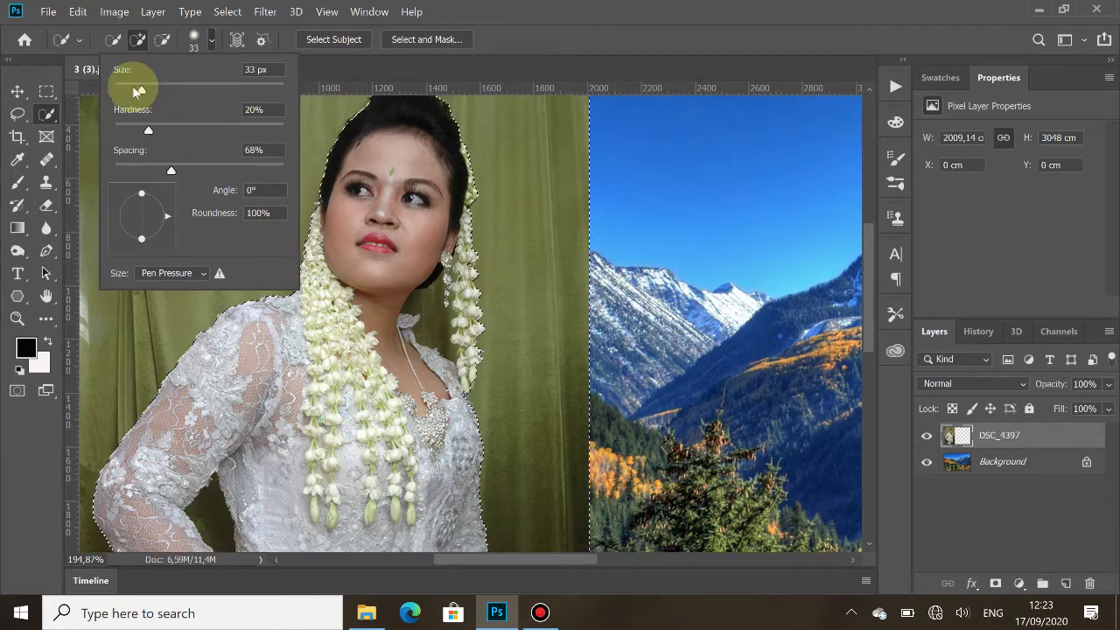
{"action": "left_click_drag", "start_coordinate": [136, 88], "coordinate": [132, 88]}
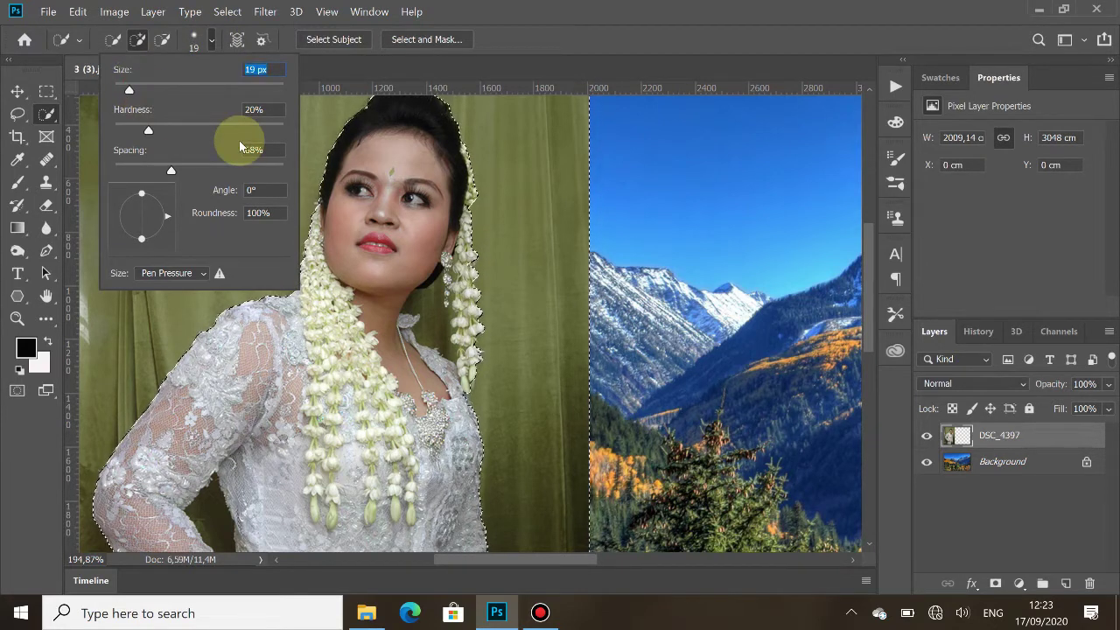
{"action": "key", "text": "Return"}
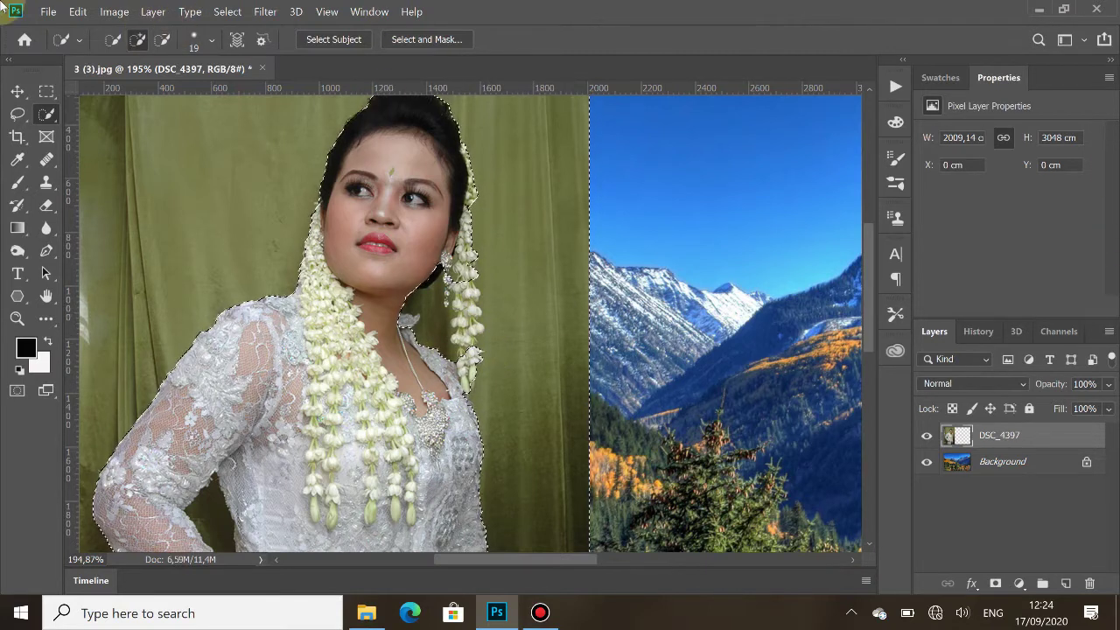
- Reduce the subtracting selection brush to 11 px and trim the backdrop selection away from the lace collar beside the neck
{"action": "left_click", "coordinate": [161, 39]}
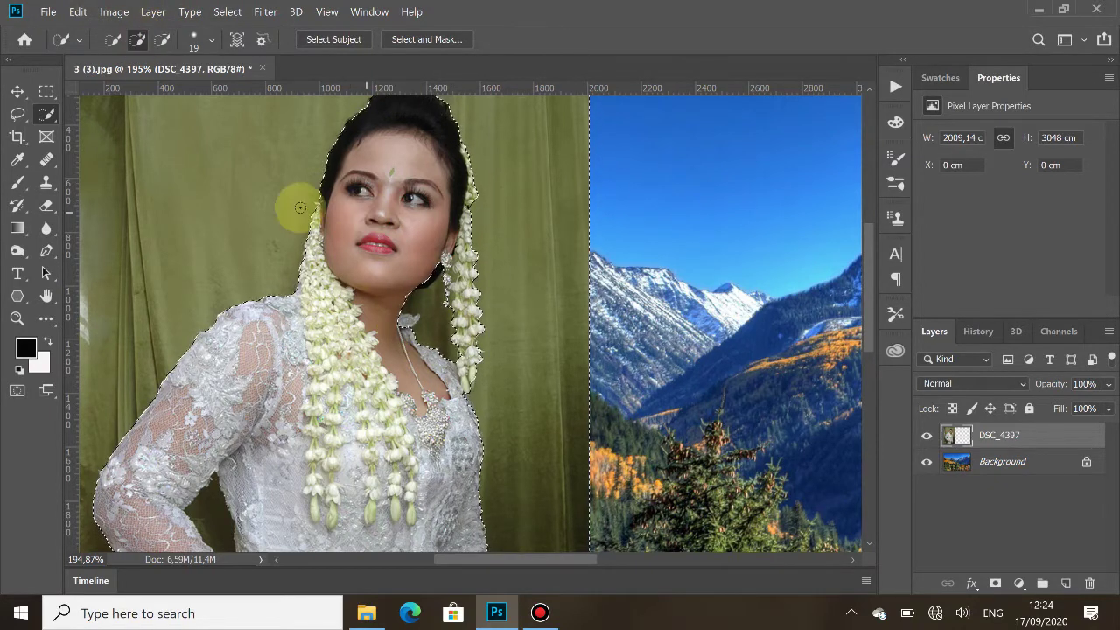
{"action": "left_click", "coordinate": [161, 40]}
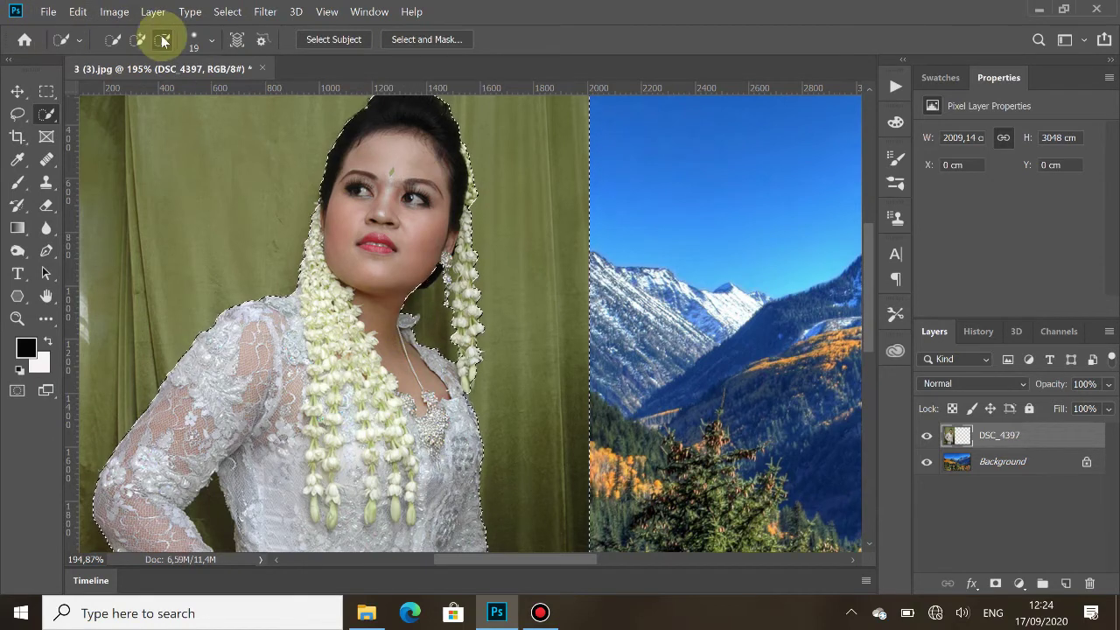
{"action": "left_click", "coordinate": [197, 44]}
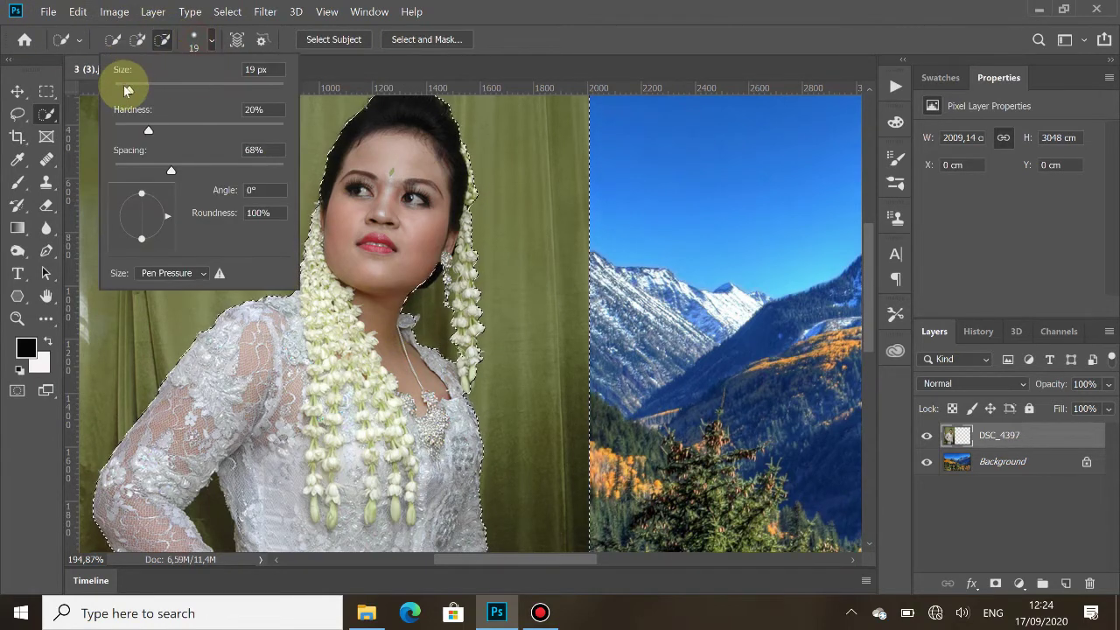
{"action": "key", "text": "Return"}
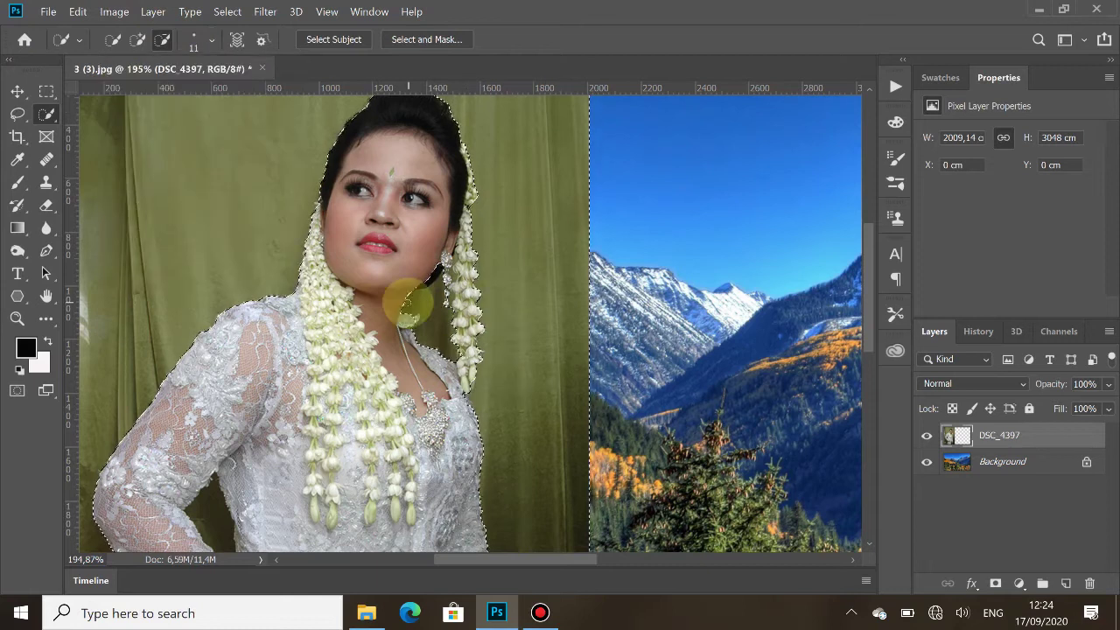
{"action": "scroll", "coordinate": [409, 322], "scroll_direction": "down", "scroll_amount": 1}
{"action": "scroll", "coordinate": [402, 342], "scroll_direction": "up", "scroll_amount": 1}
{"action": "scroll", "coordinate": [403, 341], "scroll_direction": "down", "scroll_amount": 6}
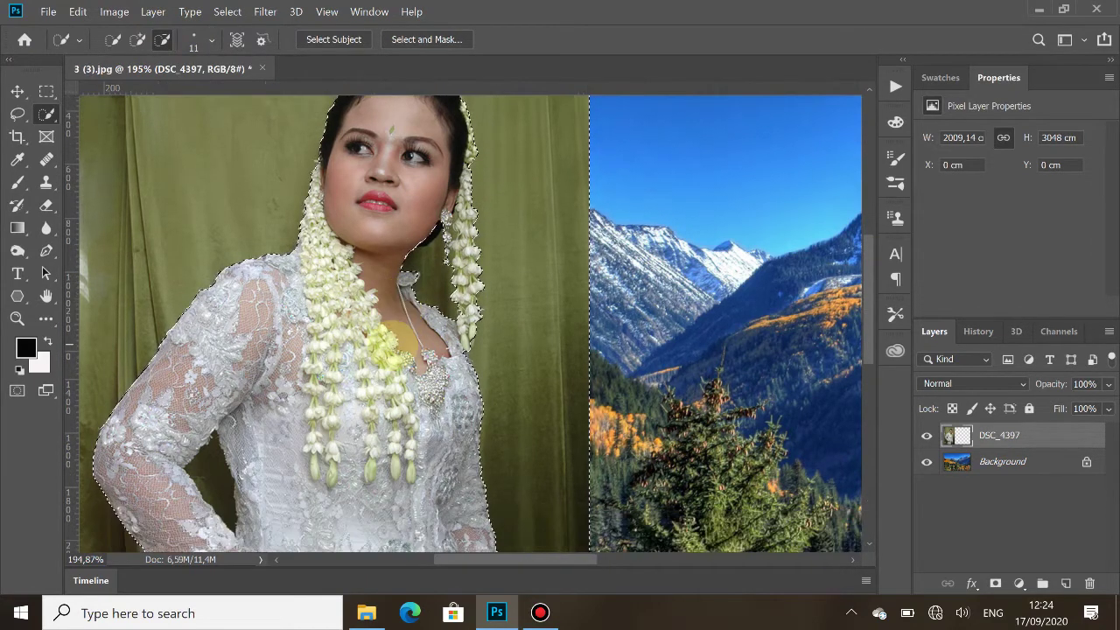
{"action": "scroll", "coordinate": [382, 339], "scroll_direction": "down", "scroll_amount": 1}
{"action": "scroll", "coordinate": [380, 334], "scroll_direction": "up", "scroll_amount": 3}
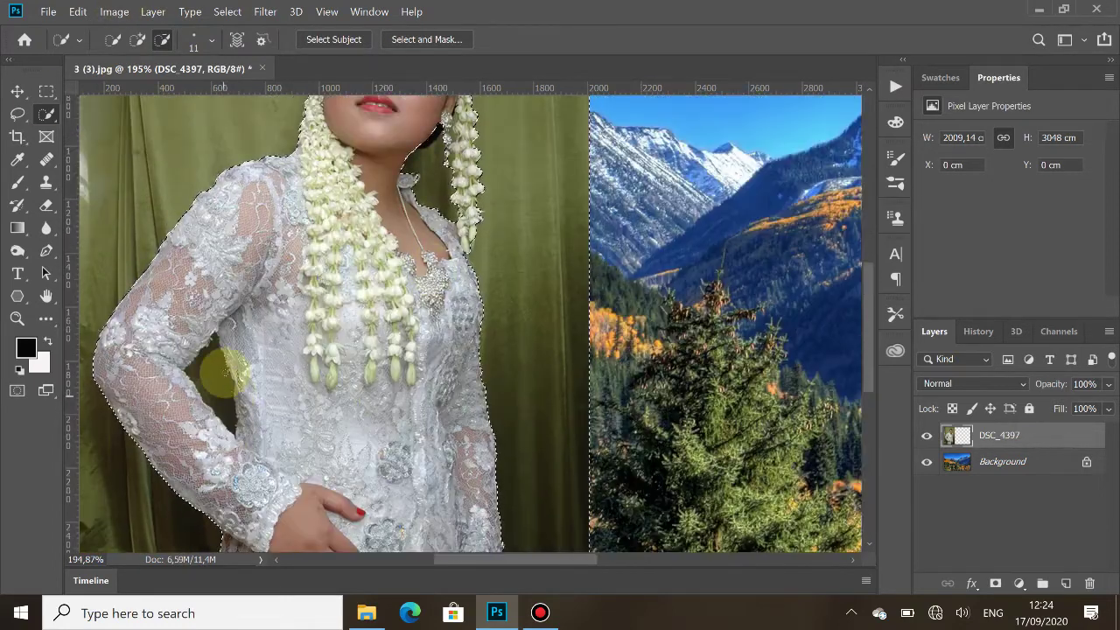
- Enlarge the selection brush to 26 px and add the backdrop gap between the bent arm and the waist to the selection
{"action": "left_click", "coordinate": [204, 41]}
{"action": "left_click_drag", "start_coordinate": [128, 90], "coordinate": [131, 87]}
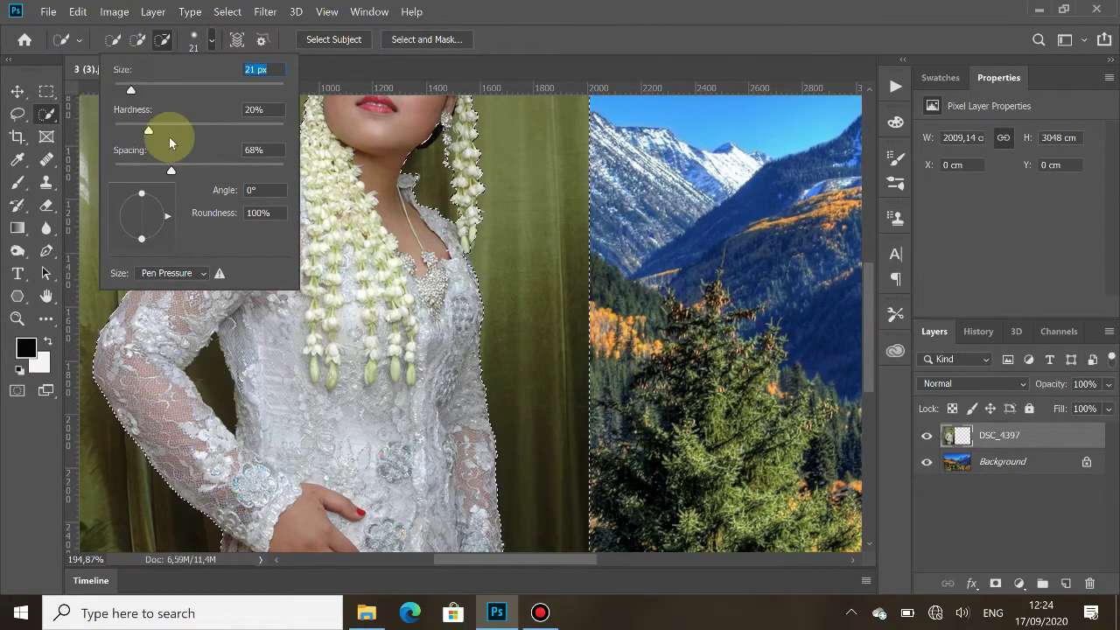
{"action": "left_click_drag", "start_coordinate": [131, 88], "coordinate": [135, 89]}
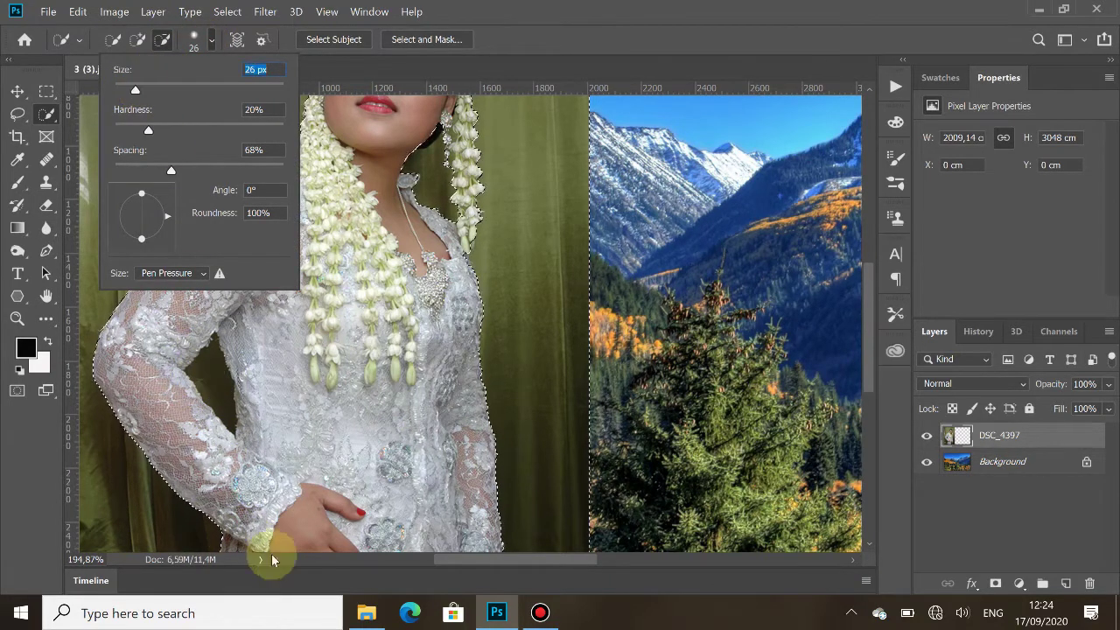
{"action": "left_click", "coordinate": [215, 367]}
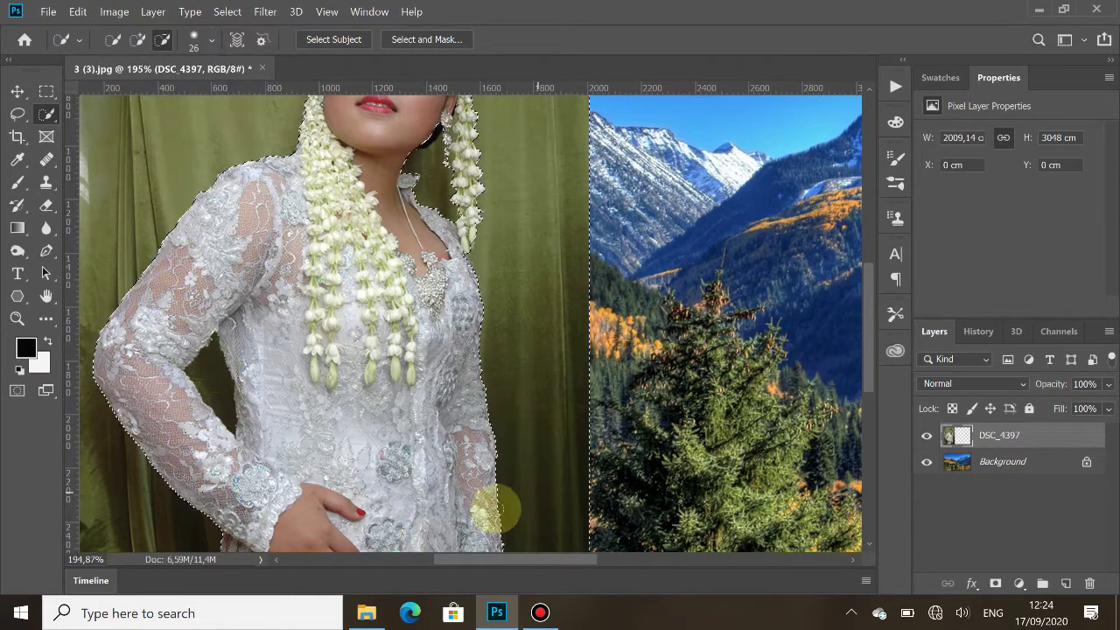
{"action": "left_click", "coordinate": [140, 40]}
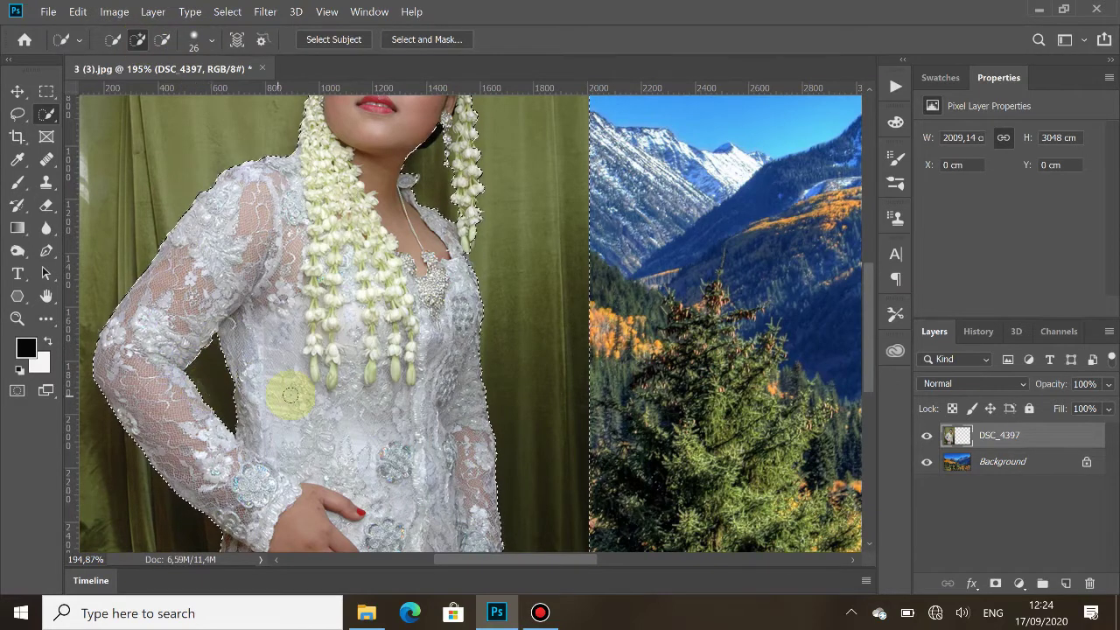
- Examine the selection outline along the woman's whole figure, from the hem up to the hair and garland
{"action": "scroll", "coordinate": [296, 399], "scroll_direction": "down", "scroll_amount": 2}
{"action": "scroll", "coordinate": [295, 399], "scroll_direction": "down", "scroll_amount": 4}
{"action": "scroll", "coordinate": [296, 402], "scroll_direction": "up", "scroll_amount": 4}
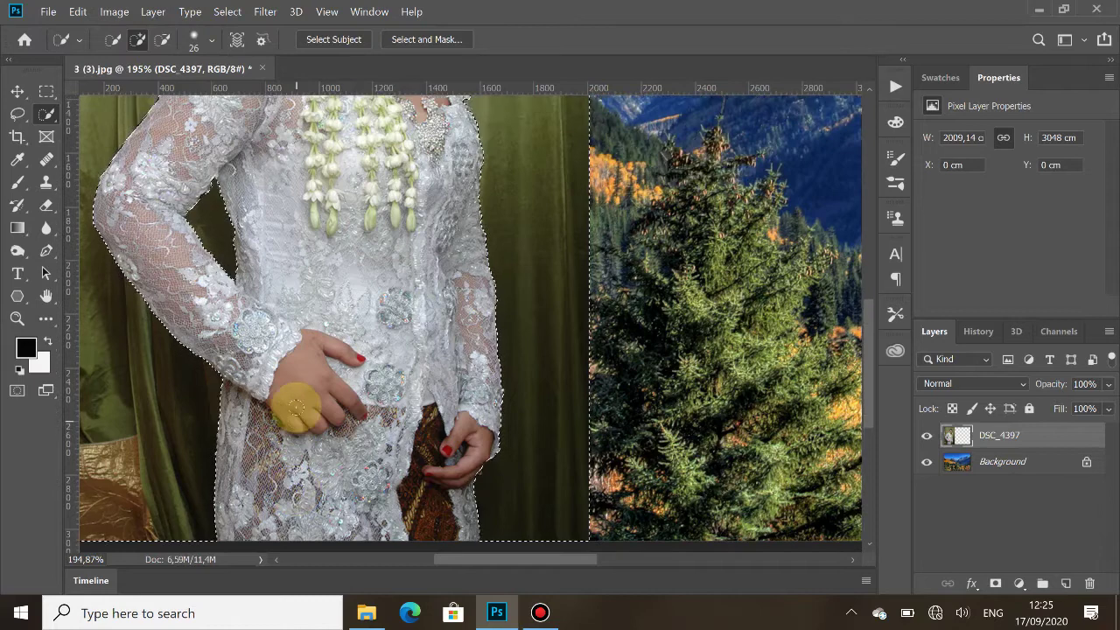
{"action": "scroll", "coordinate": [296, 407], "scroll_direction": "down", "scroll_amount": 6}
{"action": "scroll", "coordinate": [298, 404], "scroll_direction": "up", "scroll_amount": 3}
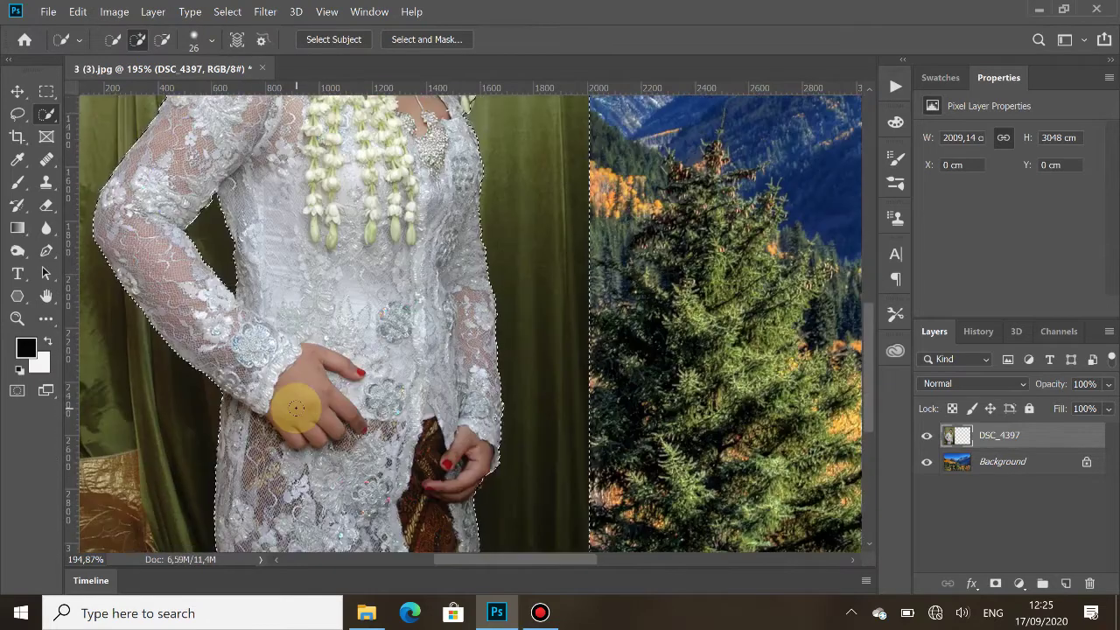
{"action": "scroll", "coordinate": [297, 404], "scroll_direction": "up", "scroll_amount": 7}
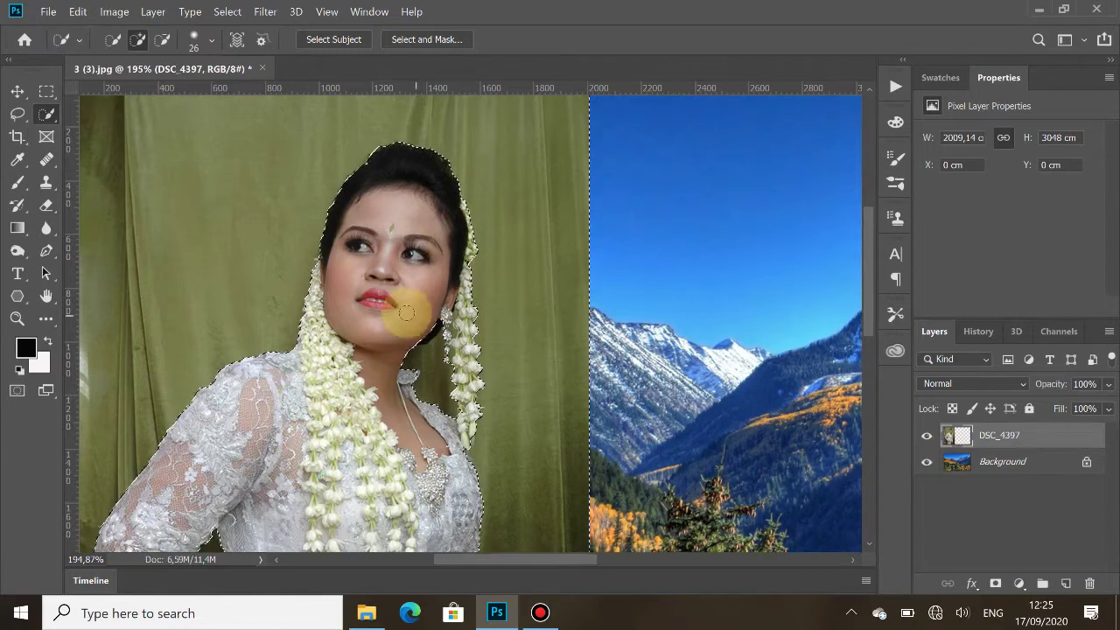
{"action": "scroll", "coordinate": [476, 313], "scroll_direction": "up", "scroll_amount": 3}
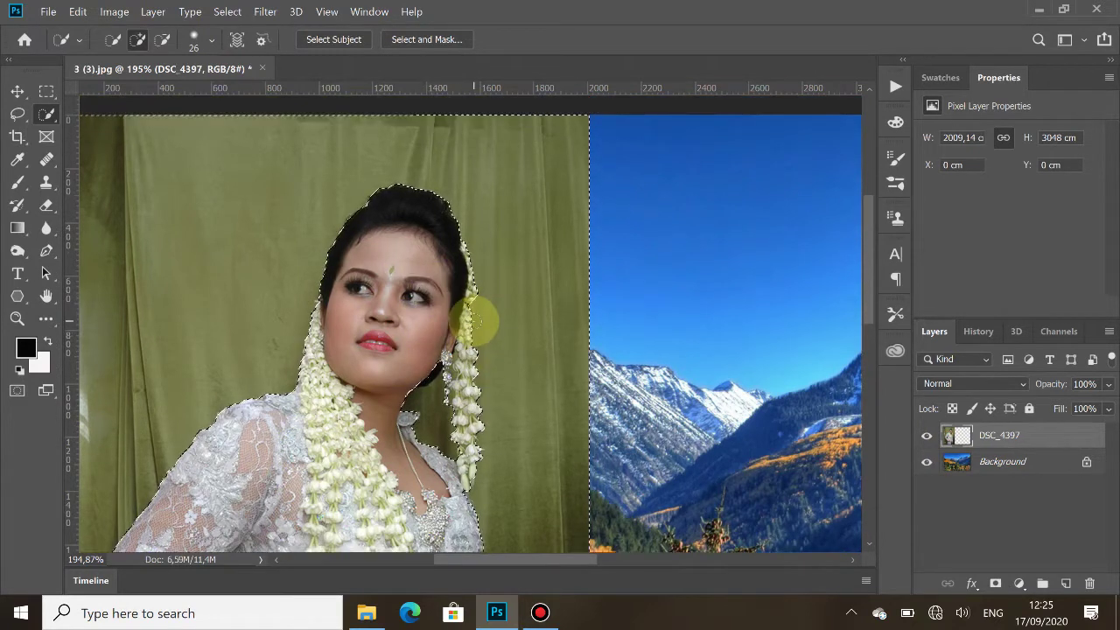
{"action": "scroll", "coordinate": [506, 289], "scroll_direction": "down", "scroll_amount": 5}
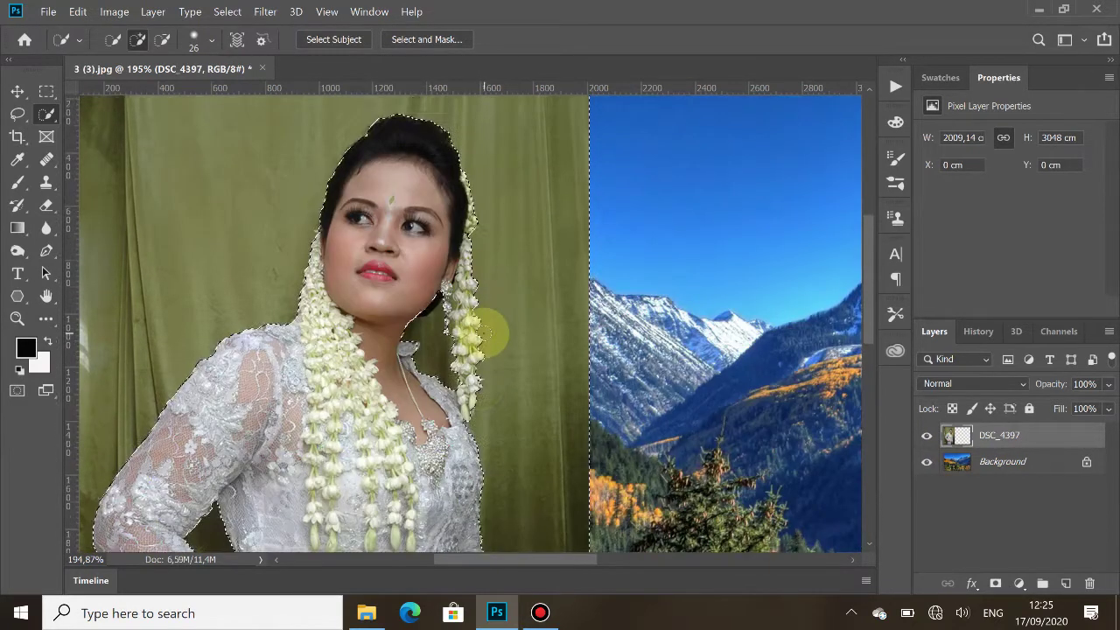
{"action": "scroll", "coordinate": [490, 323], "scroll_direction": "up", "scroll_amount": 5}
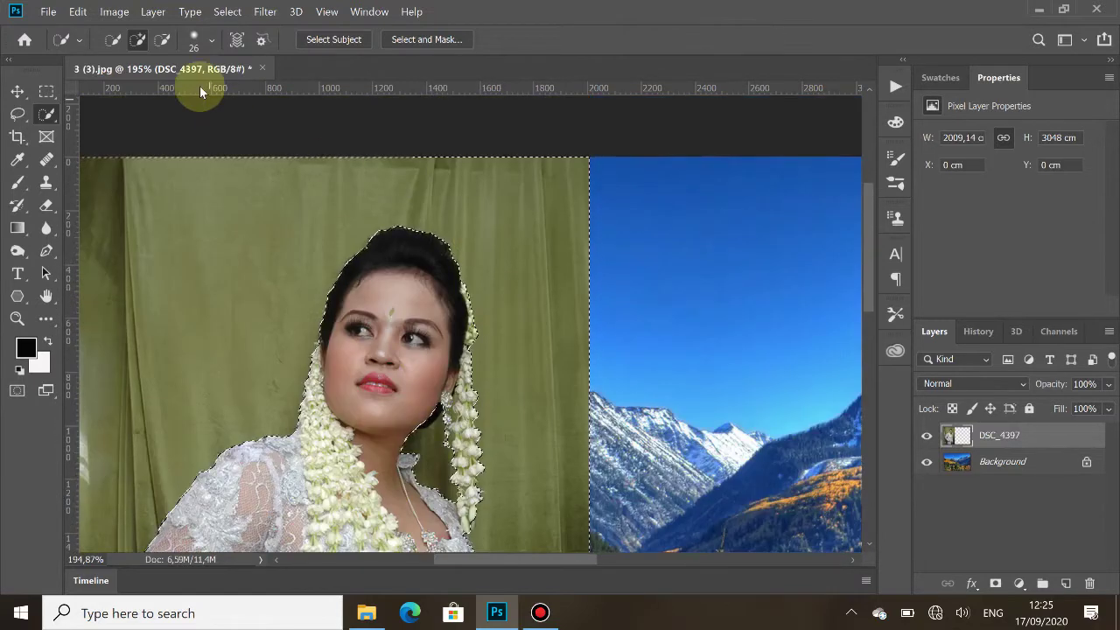
- Invert the selection and copy the woman onto a new layer
{"action": "left_click", "coordinate": [226, 12]}
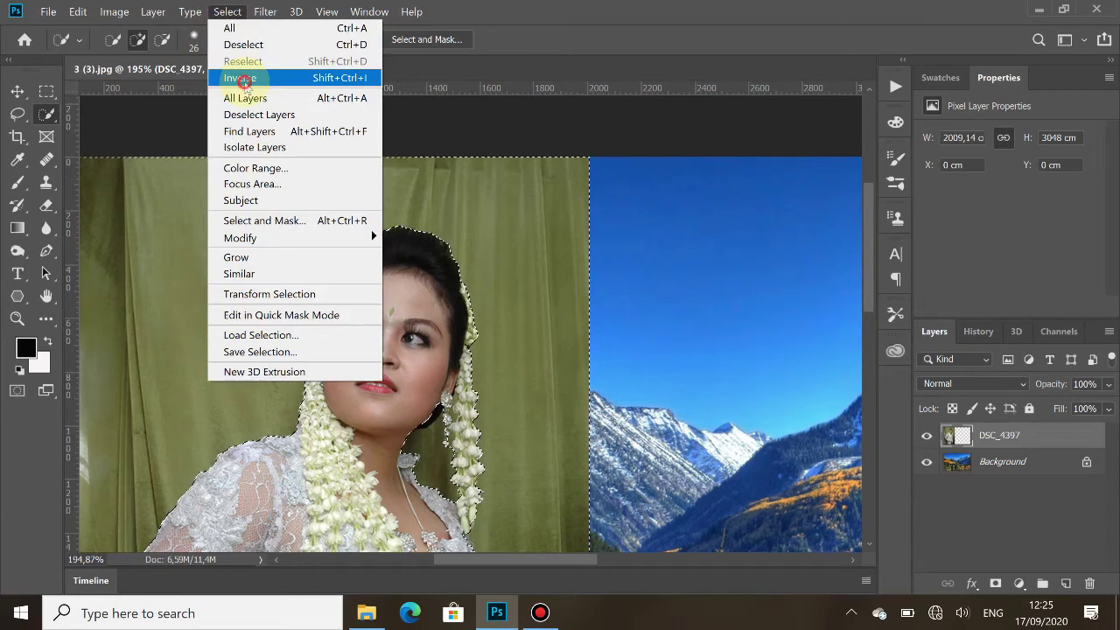
{"action": "left_click", "coordinate": [239, 78]}
{"action": "scroll", "coordinate": [406, 317], "scroll_direction": "down", "scroll_amount": 8}
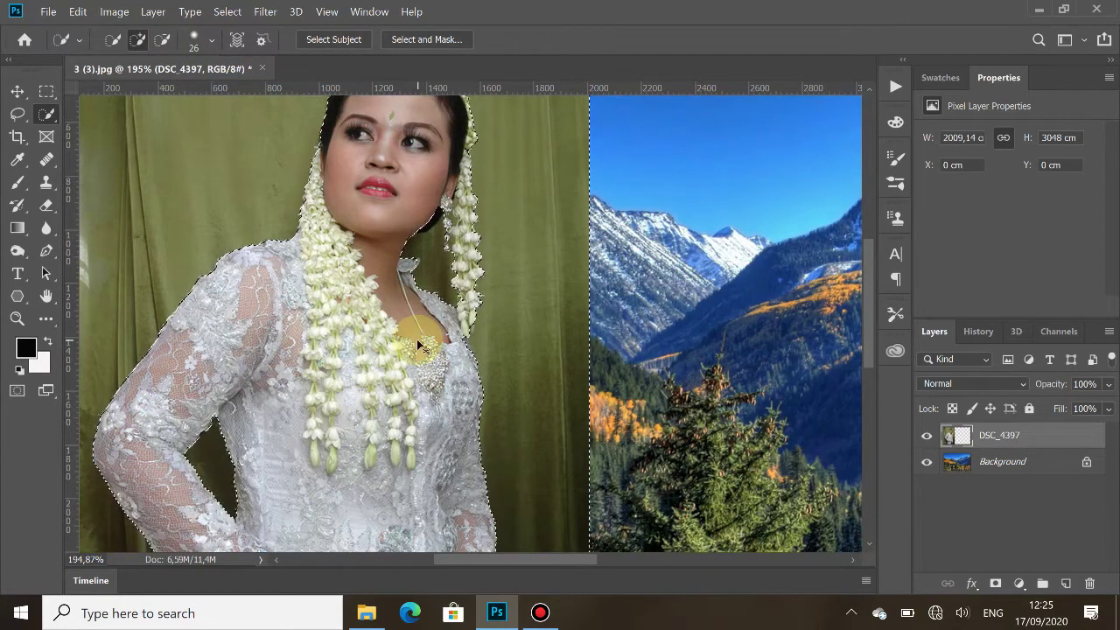
{"action": "key", "text": "ctrl+j"}
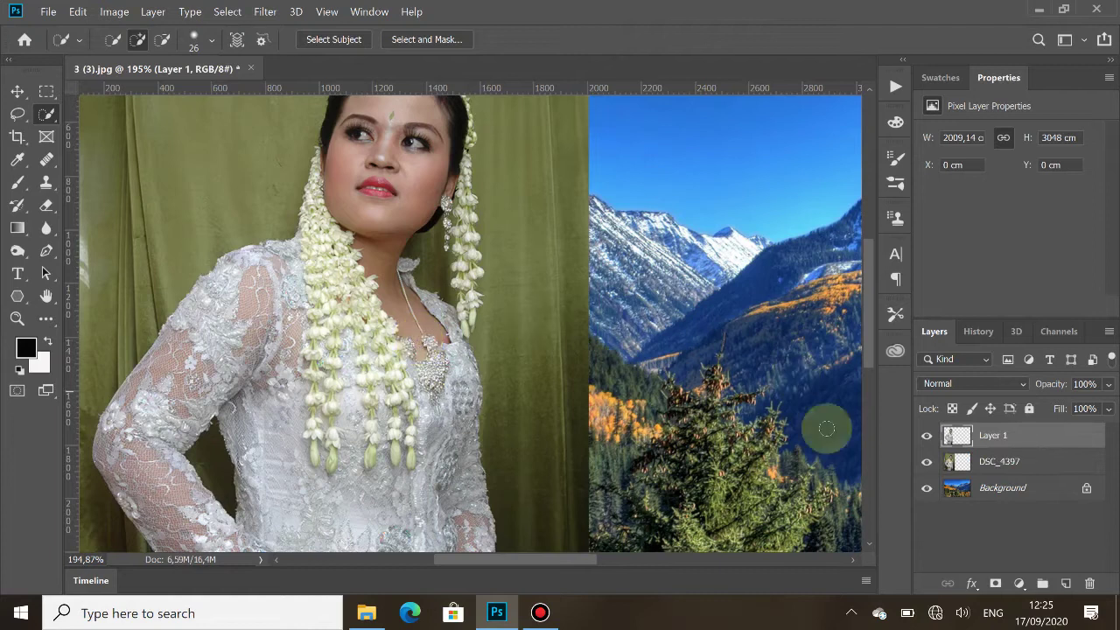
- Fit the whole image in view and hide the original DSC_4397 layer
{"action": "key", "text": "ctrl+0"}
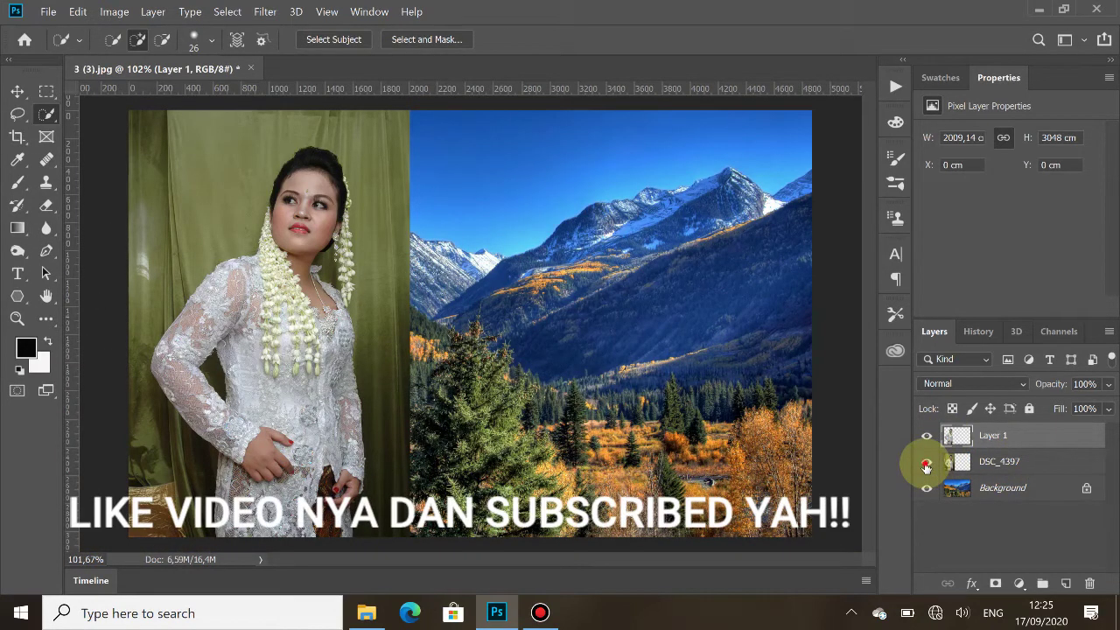
{"action": "left_click", "coordinate": [926, 462]}
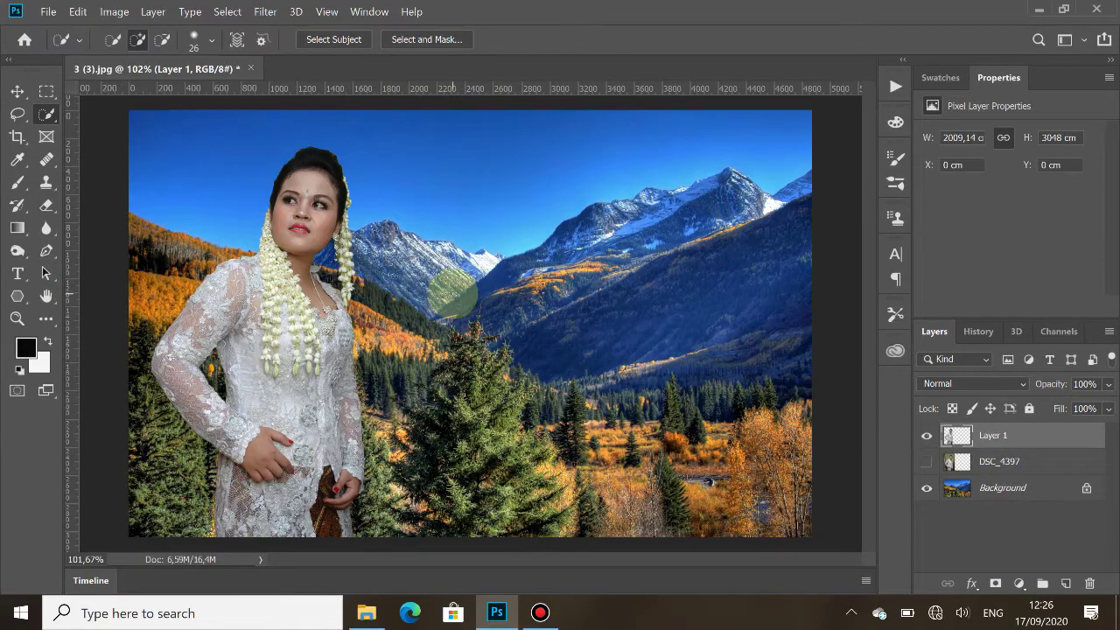
- Select the white lace dress and its sleeves on Layer 1 with the Quick Selection tool at 26 px
{"action": "scroll", "coordinate": [452, 296], "scroll_direction": "up", "scroll_amount": 3}
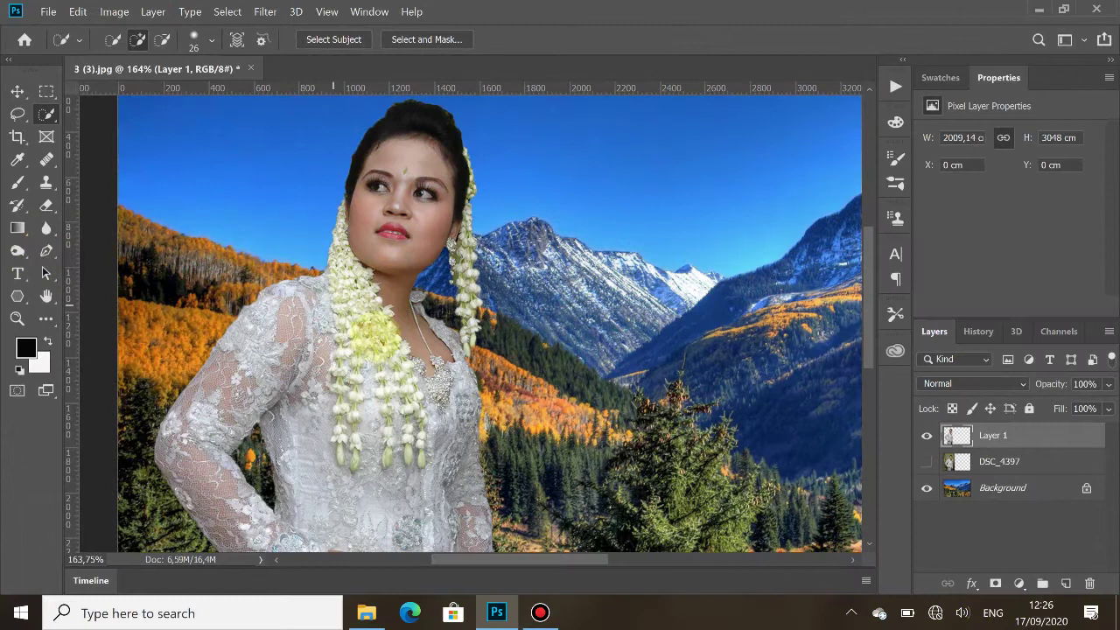
{"action": "scroll", "coordinate": [346, 300], "scroll_direction": "down", "scroll_amount": 1}
{"action": "scroll", "coordinate": [346, 300], "scroll_direction": "up", "scroll_amount": 2}
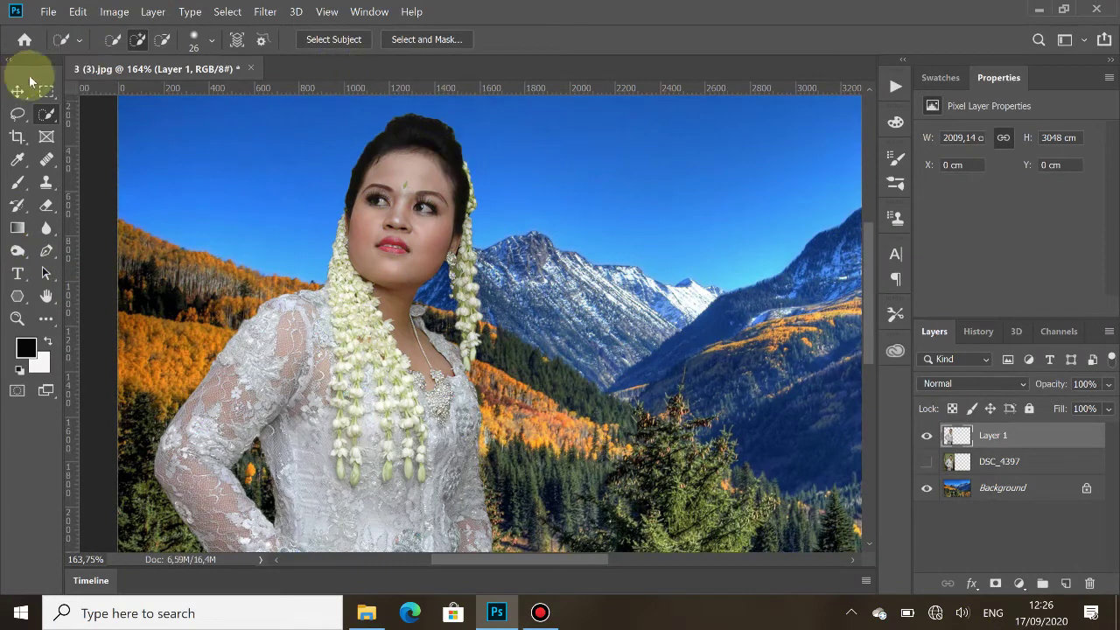
{"action": "right_click", "coordinate": [47, 122]}
{"action": "left_click", "coordinate": [131, 115]}
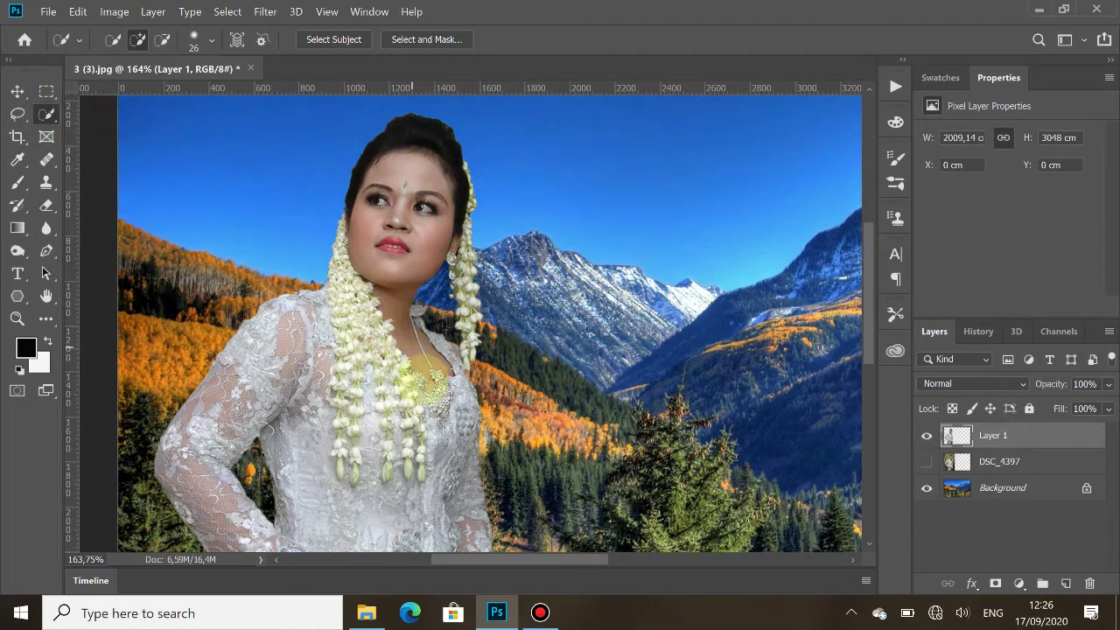
{"action": "scroll", "coordinate": [442, 337], "scroll_direction": "down", "scroll_amount": 2}
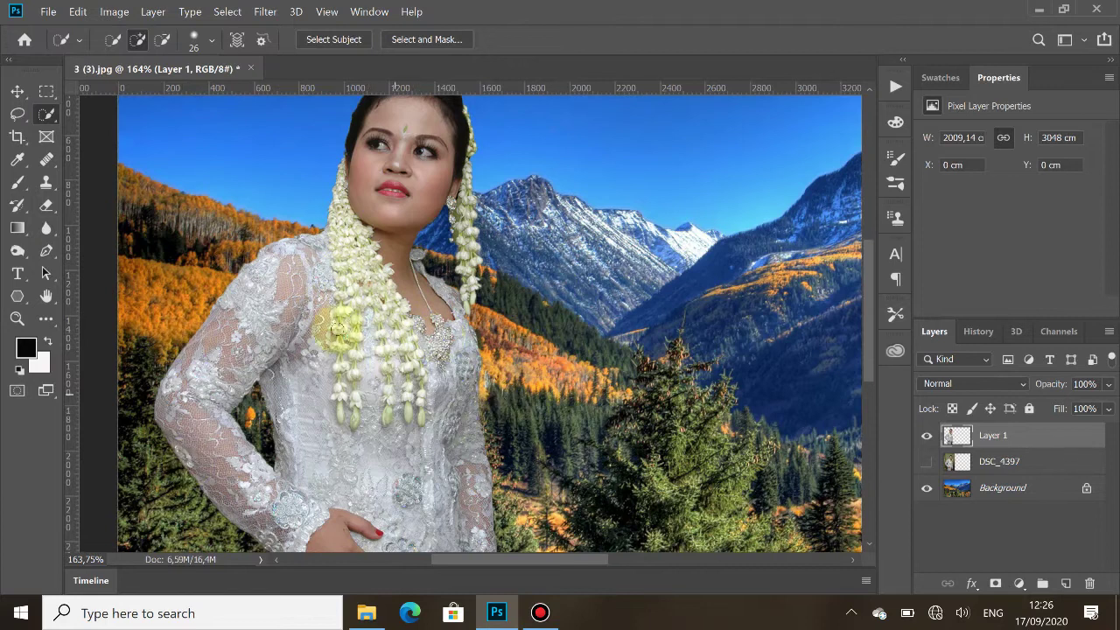
{"action": "mouse_move", "coordinate": [281, 248]}
{"action": "left_mouse_down"}
{"action": "mouse_move", "coordinate": [313, 317]}
{"action": "mouse_move", "coordinate": [350, 274]}
{"action": "left_mouse_up"}
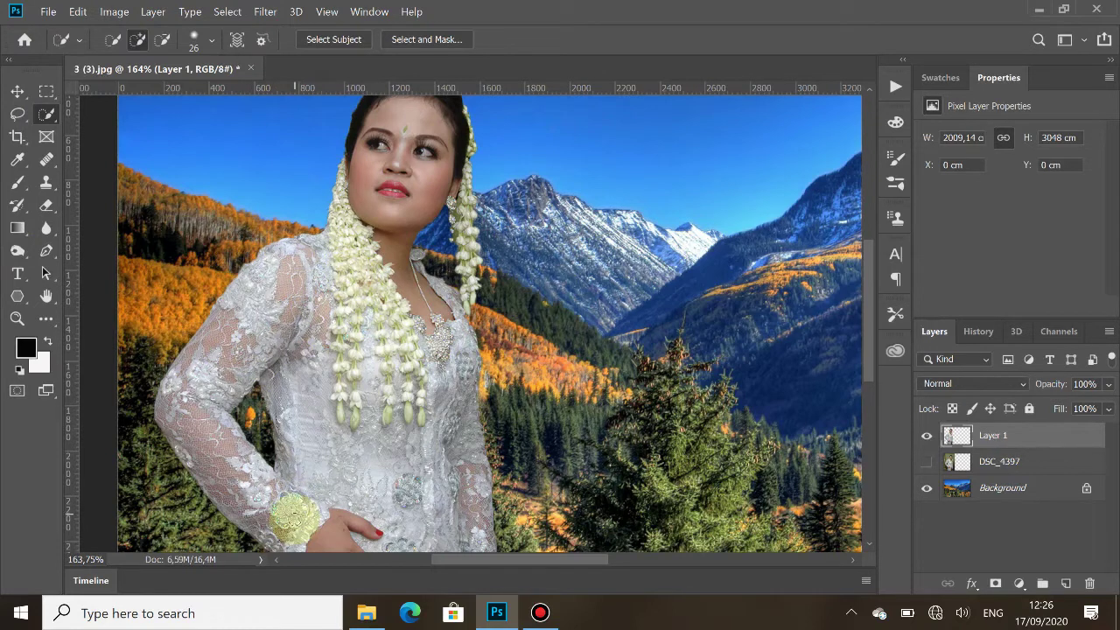
{"action": "mouse_move", "coordinate": [304, 243]}
{"action": "left_mouse_down"}
{"action": "mouse_move", "coordinate": [301, 272]}
{"action": "mouse_move", "coordinate": [247, 310]}
{"action": "mouse_move", "coordinate": [218, 361]}
{"action": "mouse_move", "coordinate": [203, 428]}
{"action": "mouse_move", "coordinate": [215, 461]}
{"action": "mouse_move", "coordinate": [259, 508]}
{"action": "mouse_move", "coordinate": [298, 528]}
{"action": "mouse_move", "coordinate": [315, 511]}
{"action": "mouse_move", "coordinate": [277, 486]}
{"action": "mouse_move", "coordinate": [403, 383]}
{"action": "left_mouse_up"}
{"action": "scroll", "coordinate": [404, 383], "scroll_direction": "down", "scroll_amount": 1}
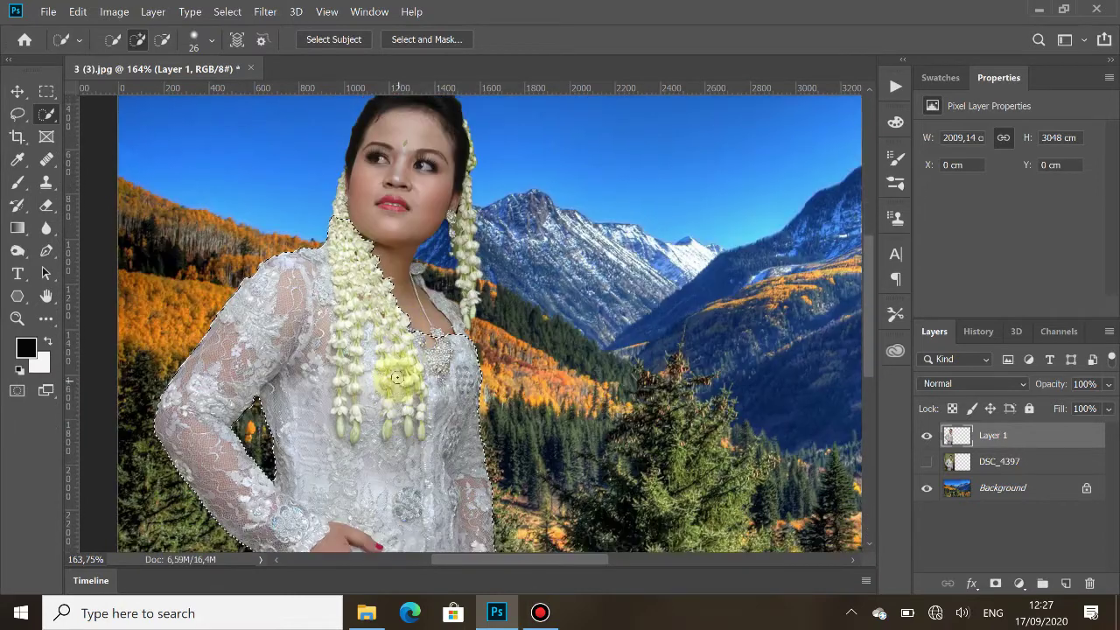
{"action": "scroll", "coordinate": [394, 387], "scroll_direction": "down", "scroll_amount": 3}
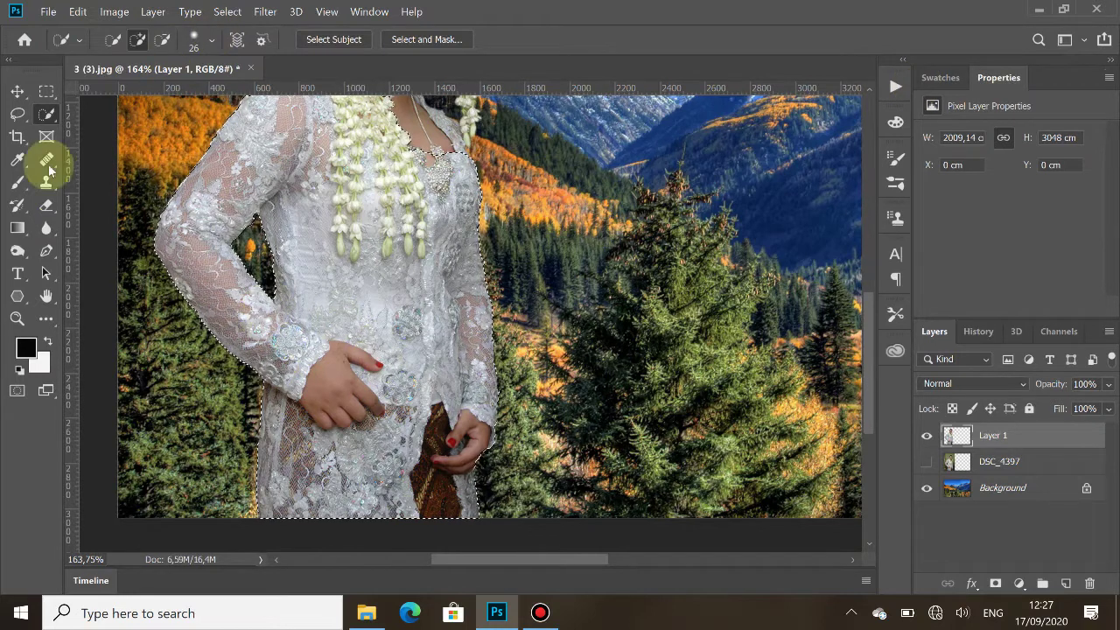
- Subtract the hand resting on the waist from the dress selection and add back the lace just below its fingers
{"action": "left_click", "coordinate": [164, 39]}
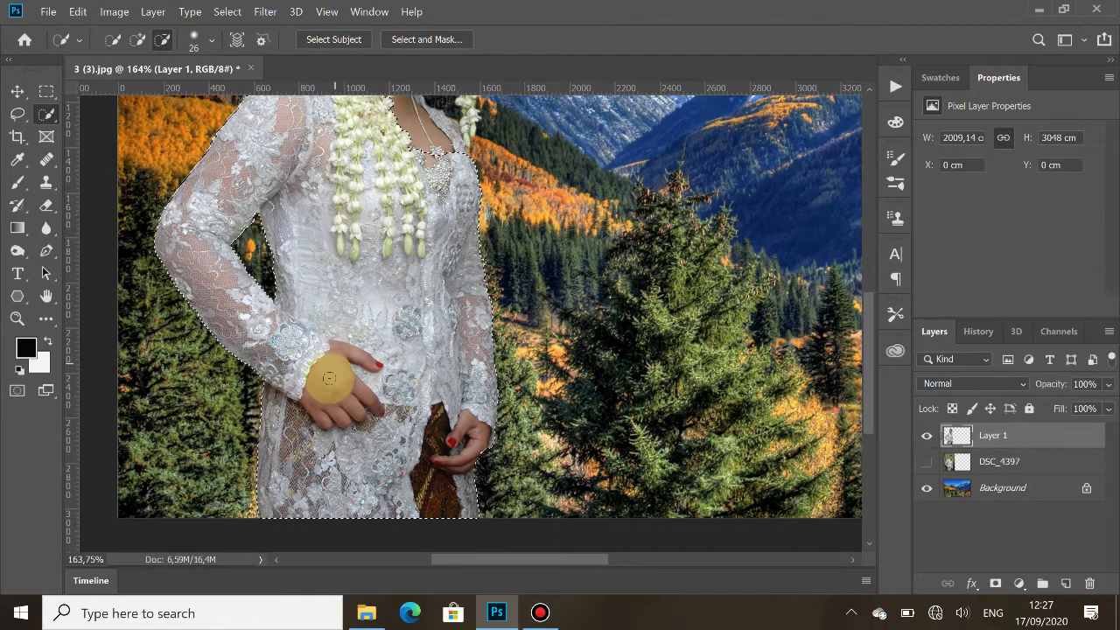
{"action": "mouse_move", "coordinate": [309, 405]}
{"action": "left_mouse_down"}
{"action": "mouse_move", "coordinate": [349, 358]}
{"action": "mouse_move", "coordinate": [356, 388]}
{"action": "mouse_move", "coordinate": [303, 428]}
{"action": "mouse_move", "coordinate": [393, 443]}
{"action": "left_mouse_up"}
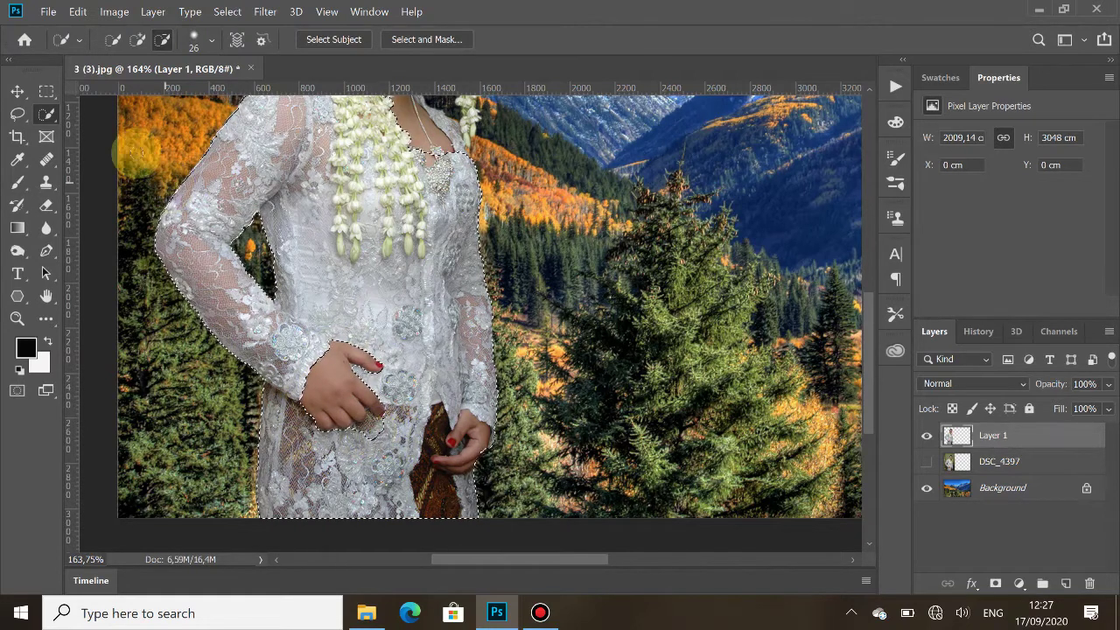
{"action": "left_click", "coordinate": [139, 44]}
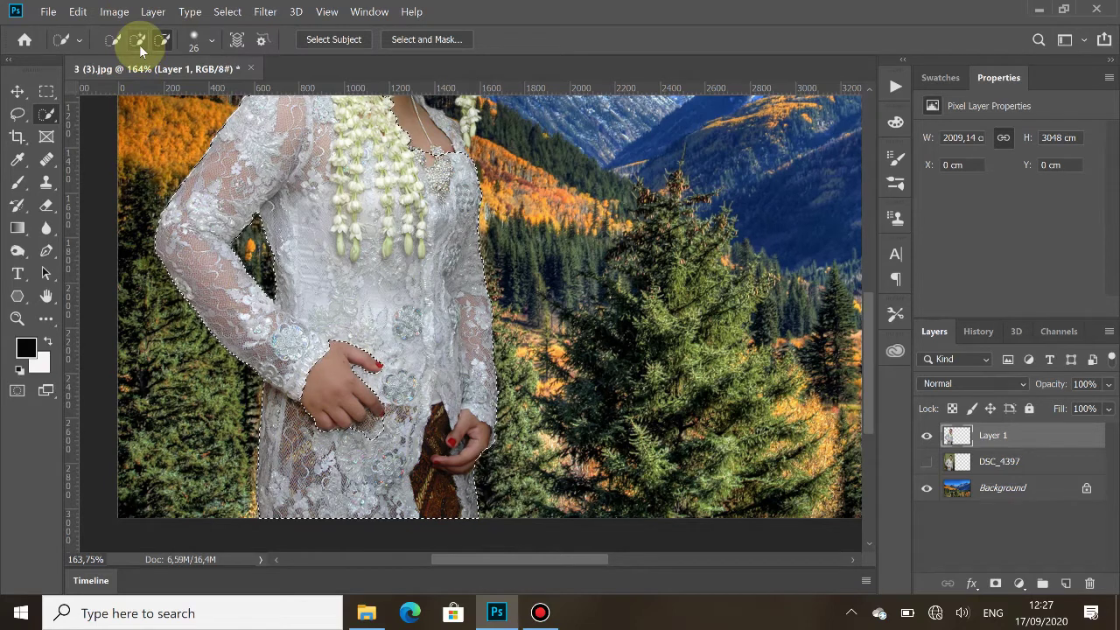
{"action": "left_click_drag", "start_coordinate": [366, 443], "coordinate": [371, 436]}
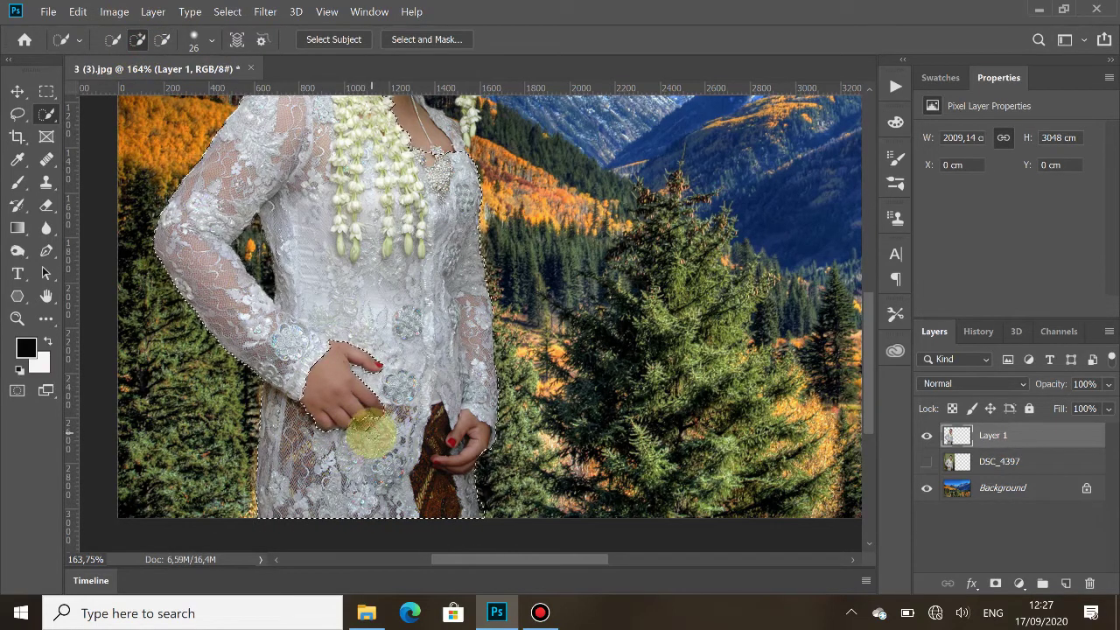
{"action": "mouse_move", "coordinate": [383, 425]}
{"action": "left_mouse_down"}
{"action": "mouse_move", "coordinate": [382, 370]}
{"action": "mouse_move", "coordinate": [473, 401]}
{"action": "mouse_move", "coordinate": [358, 406]}
{"action": "mouse_move", "coordinate": [354, 443]}
{"action": "mouse_move", "coordinate": [386, 415]}
{"action": "mouse_move", "coordinate": [253, 509]}
{"action": "mouse_move", "coordinate": [447, 509]}
{"action": "mouse_move", "coordinate": [476, 446]}
{"action": "left_mouse_up"}
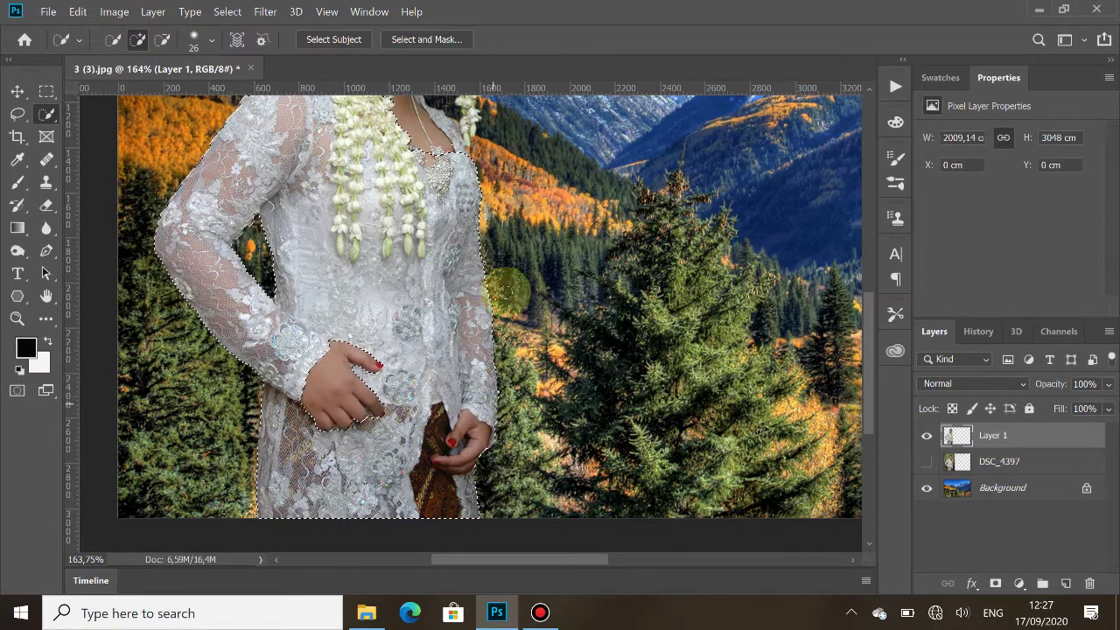
- Subtract the other hand, beside the patterned brown skirt, from the dress selection
{"action": "left_click", "coordinate": [162, 39]}
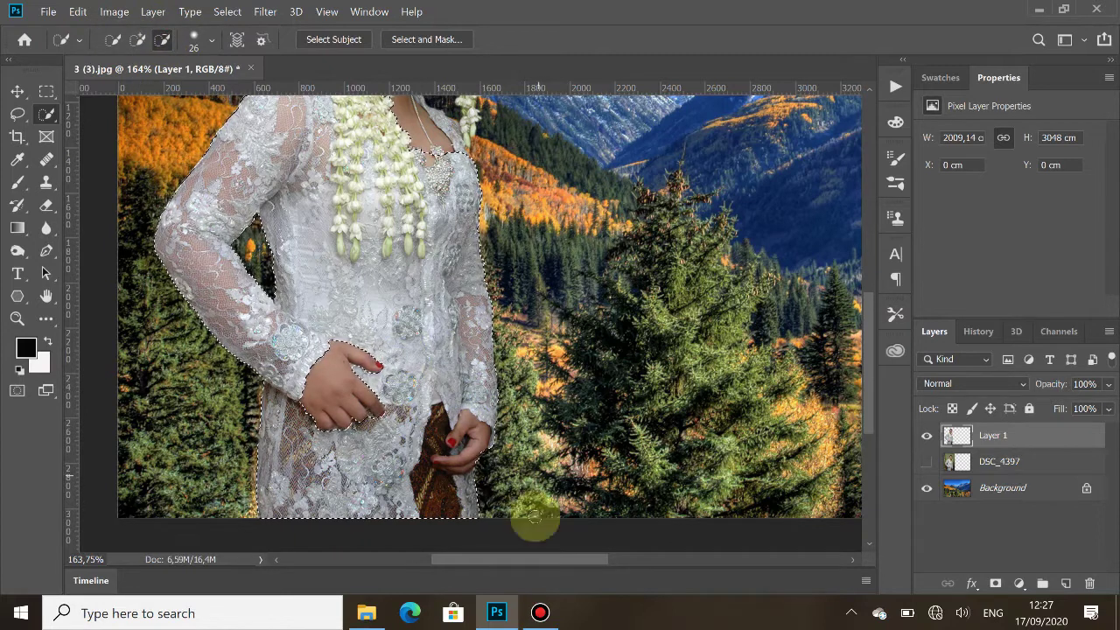
{"action": "mouse_move", "coordinate": [466, 464]}
{"action": "left_mouse_down"}
{"action": "mouse_move", "coordinate": [449, 457]}
{"action": "mouse_move", "coordinate": [461, 458]}
{"action": "mouse_move", "coordinate": [448, 473]}
{"action": "mouse_move", "coordinate": [456, 459]}
{"action": "left_mouse_up"}
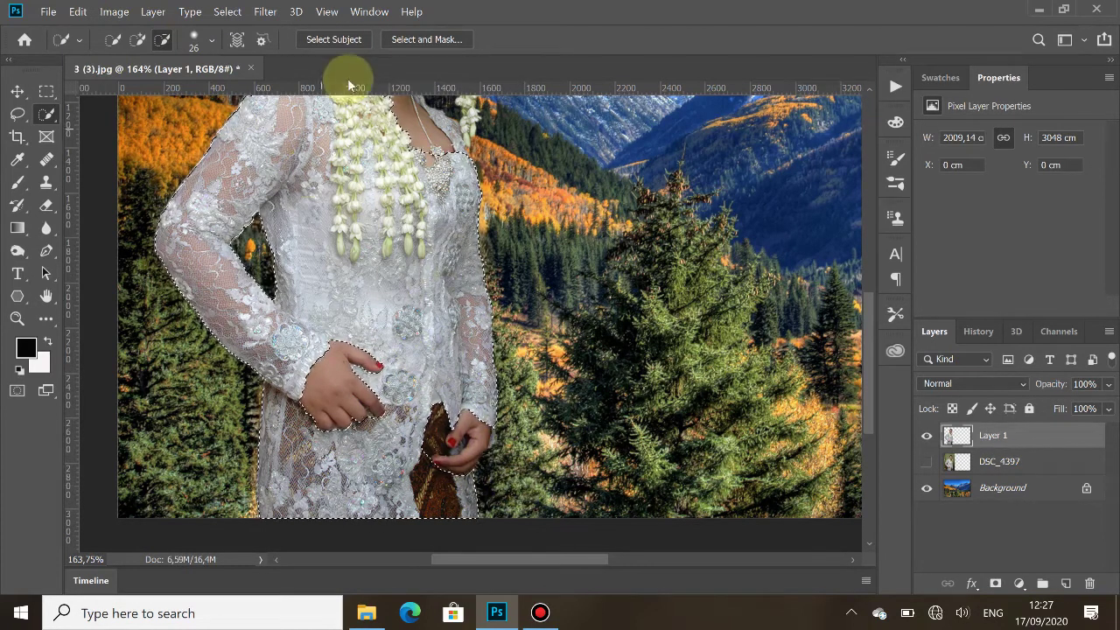
- Set the Quick Selection brush to 37 px and subtract the jasmine strands hanging over the chest from the dress selection
{"action": "scroll", "coordinate": [464, 289], "scroll_direction": "down", "scroll_amount": 1}
{"action": "scroll", "coordinate": [463, 288], "scroll_direction": "up", "scroll_amount": 1}
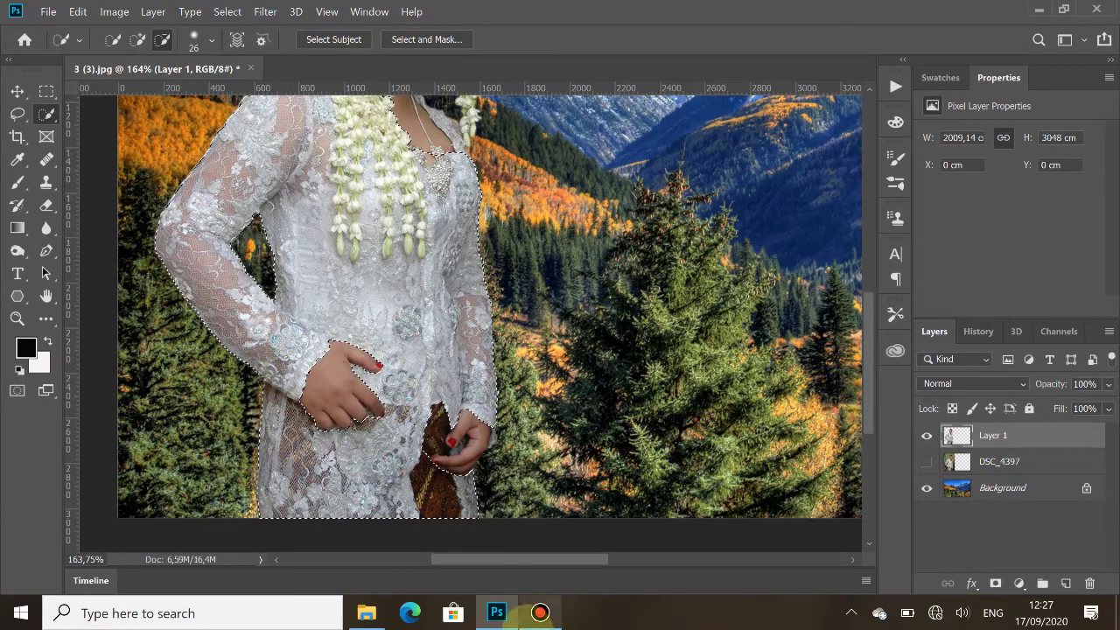
{"action": "scroll", "coordinate": [468, 423], "scroll_direction": "down", "scroll_amount": 3}
{"action": "scroll", "coordinate": [420, 300], "scroll_direction": "up", "scroll_amount": 2}
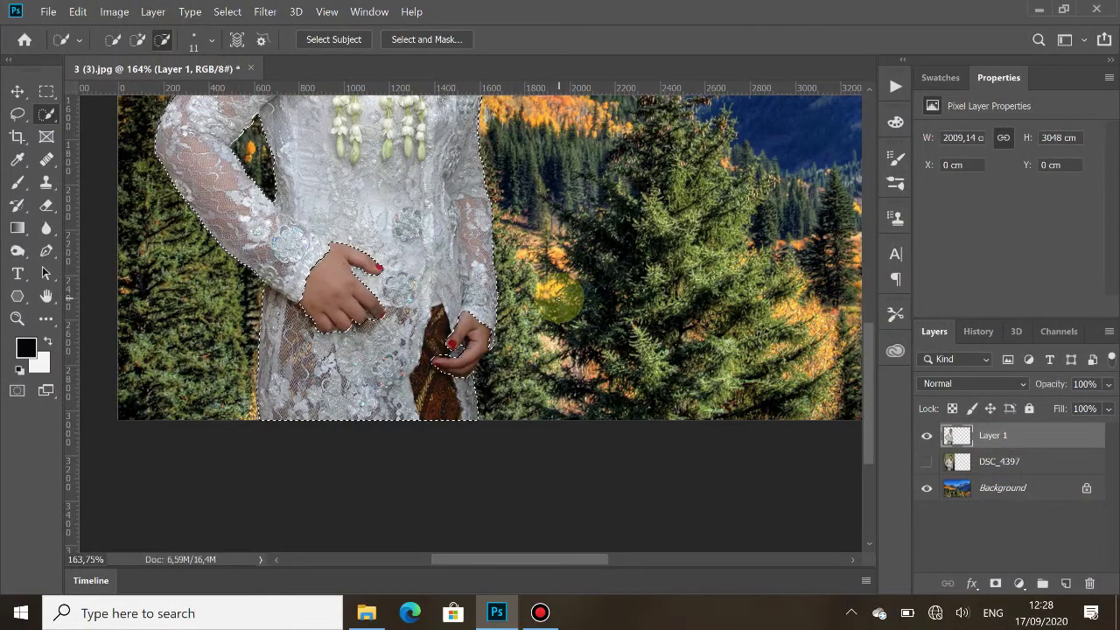
{"action": "scroll", "coordinate": [560, 297], "scroll_direction": "up", "scroll_amount": 3}
{"action": "scroll", "coordinate": [558, 299], "scroll_direction": "up", "scroll_amount": 3}
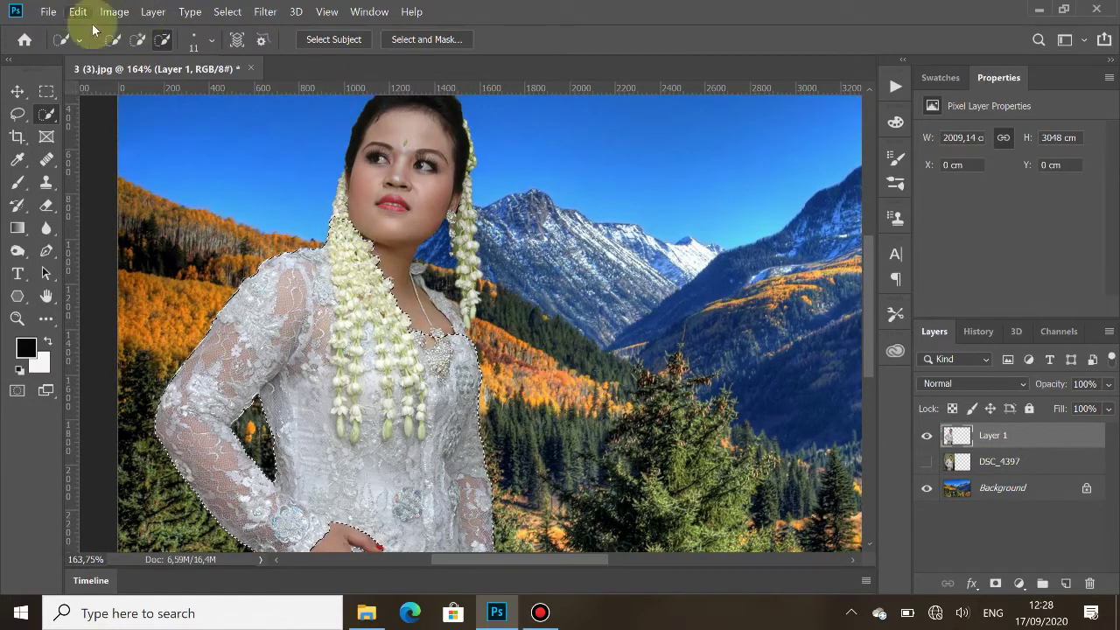
{"action": "left_click", "coordinate": [211, 40]}
{"action": "left_click_drag", "start_coordinate": [123, 89], "coordinate": [133, 89]}
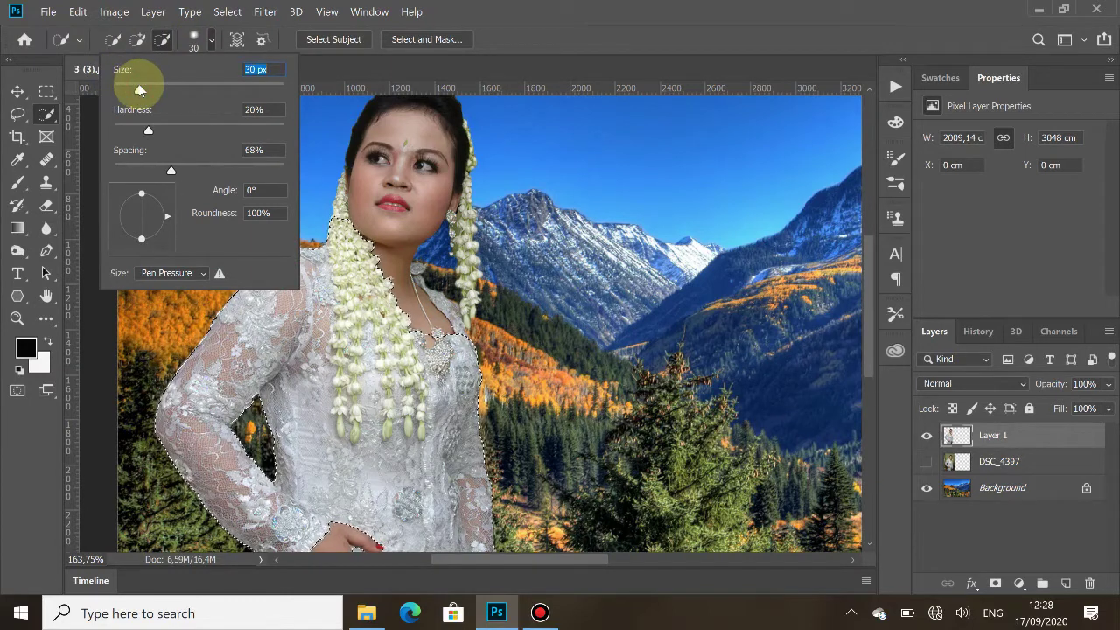
{"action": "left_click", "coordinate": [145, 84]}
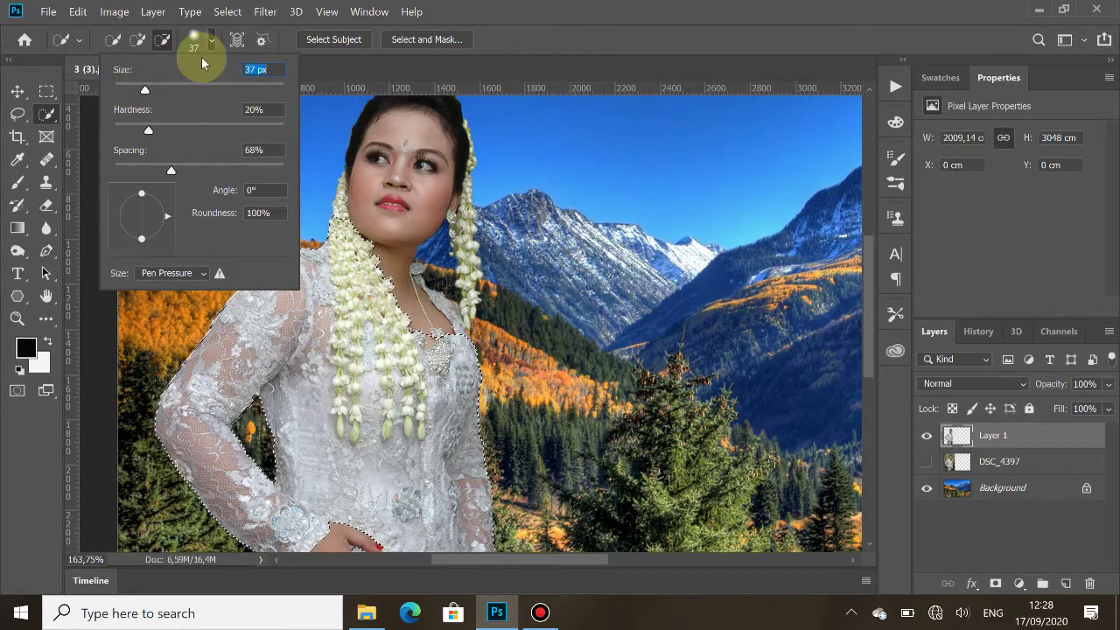
{"action": "key", "text": "Return"}
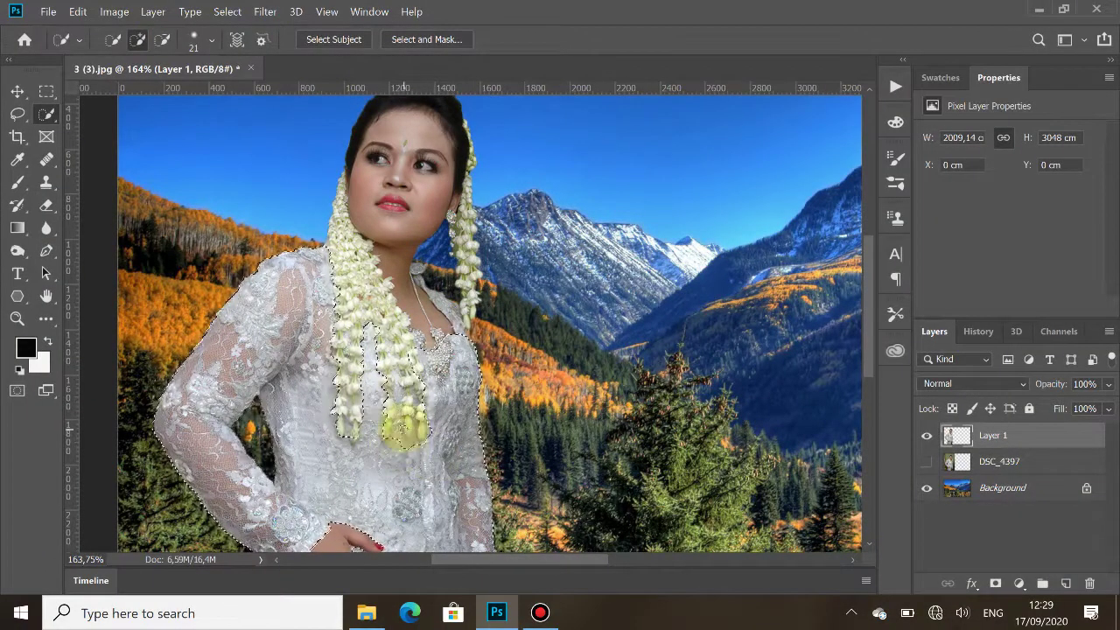
- Reduce the brush to 10 px and add the lace between the strands and the collar beside the neck to the dress selection
{"action": "key", "text": "bracketleft"}
{"action": "key", "text": "bracketleft"}
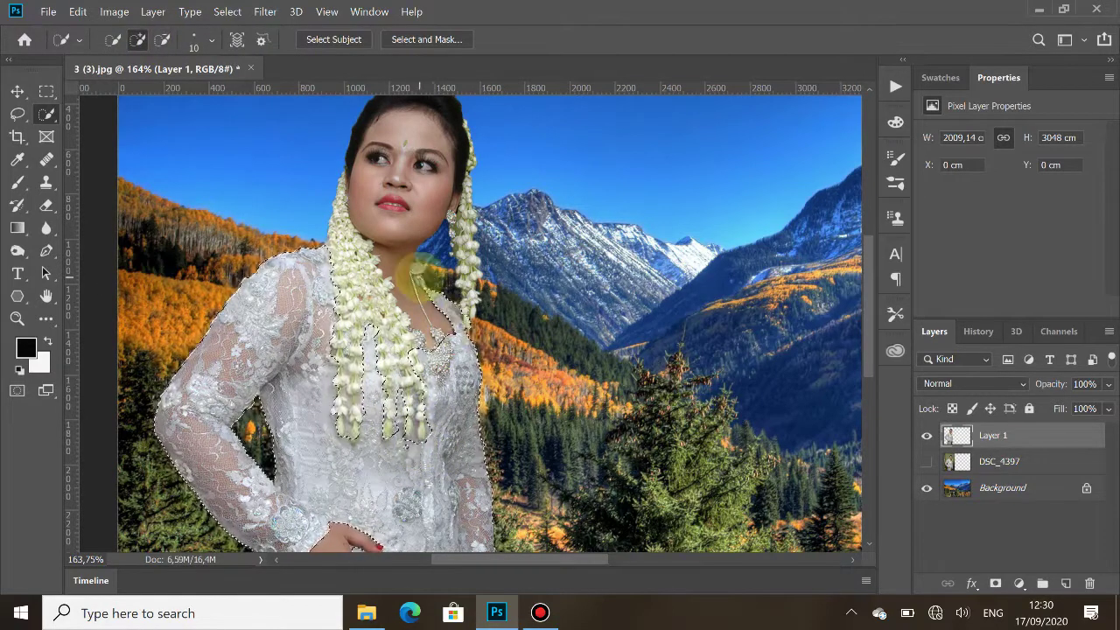
{"action": "left_click_drag", "start_coordinate": [411, 280], "coordinate": [470, 324]}
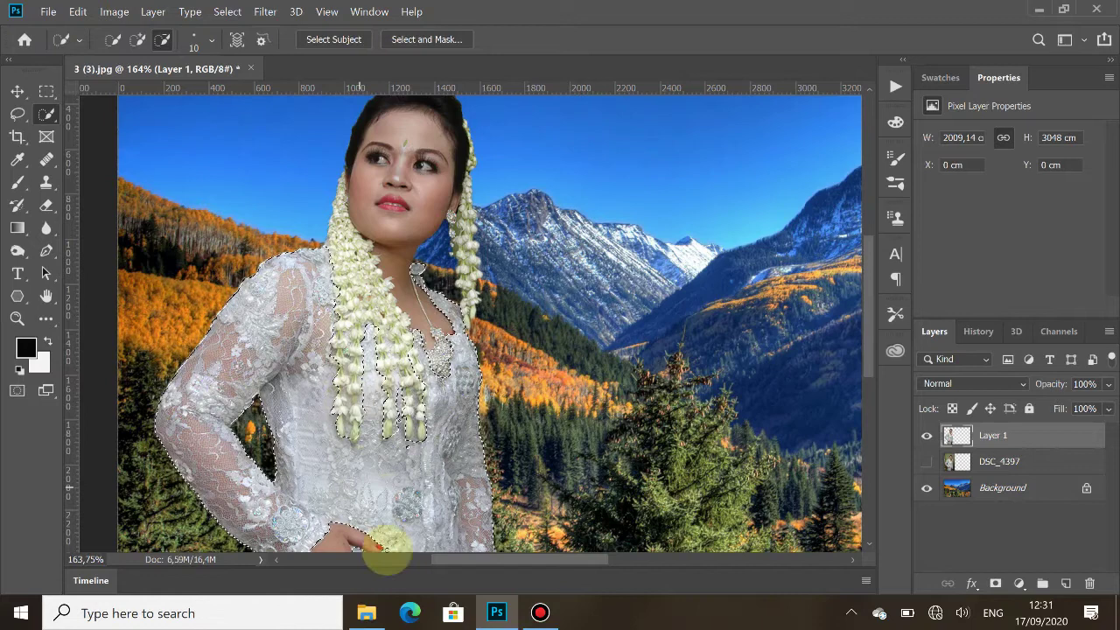
- Cut the selected lace dress from Layer 1 onto its own new layer
{"action": "scroll", "coordinate": [538, 445], "scroll_direction": "down", "scroll_amount": 5}
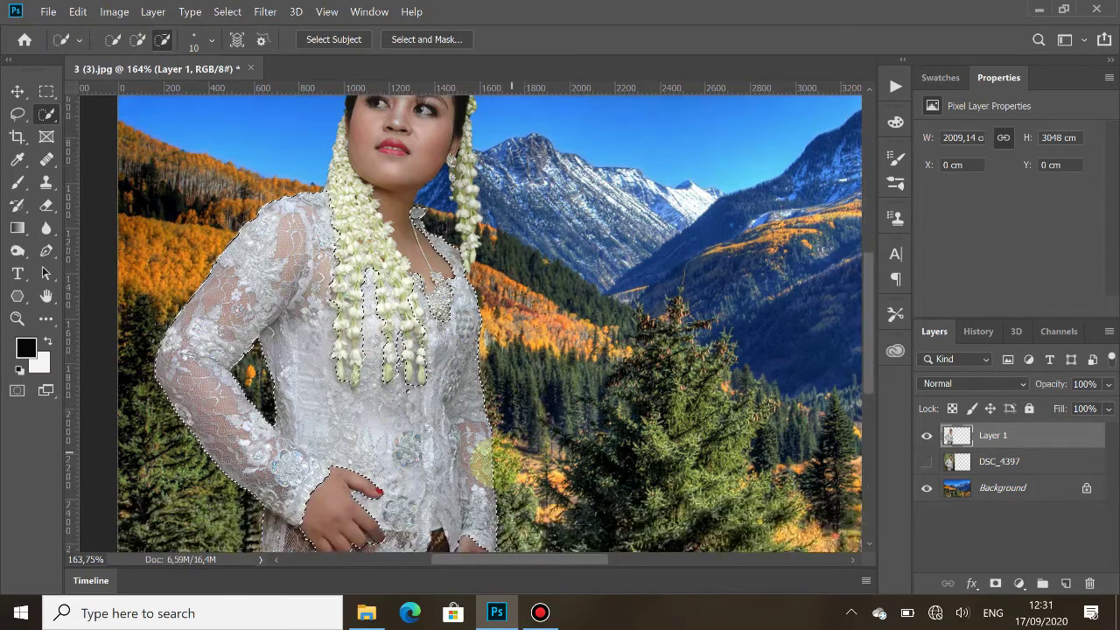
{"action": "scroll", "coordinate": [479, 472], "scroll_direction": "down", "scroll_amount": 1}
{"action": "scroll", "coordinate": [449, 475], "scroll_direction": "up", "scroll_amount": 6}
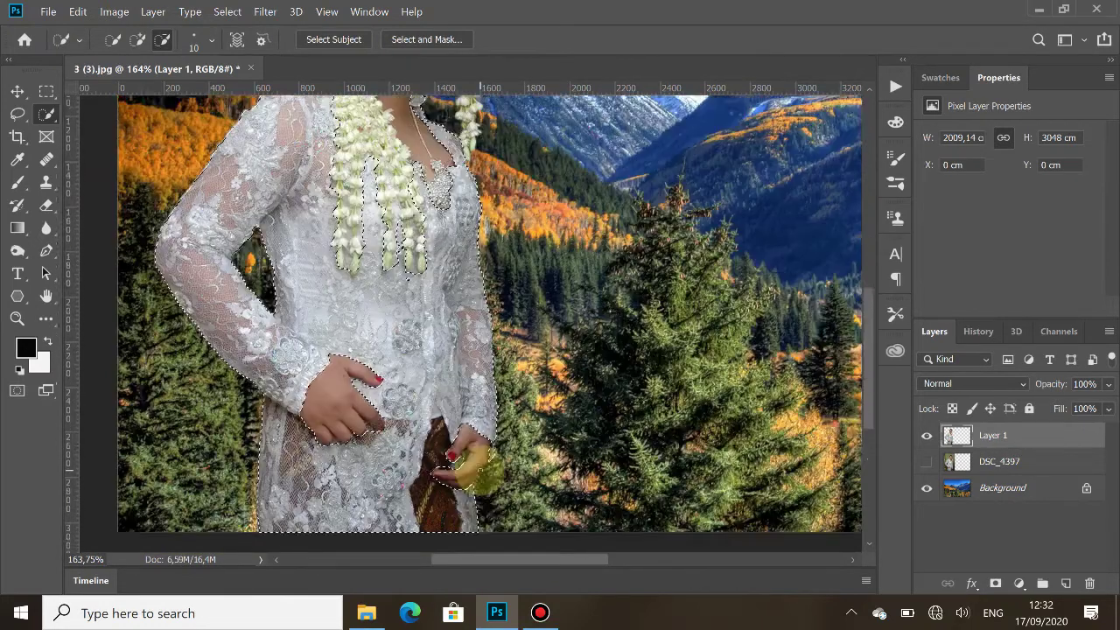
{"action": "right_click", "coordinate": [363, 498]}
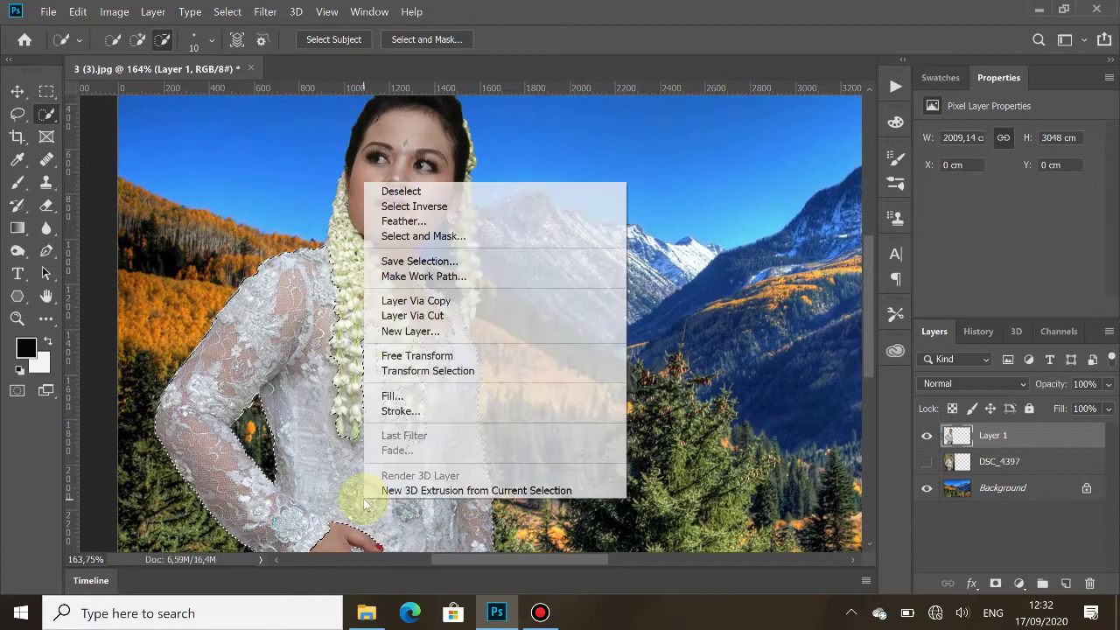
{"action": "left_click", "coordinate": [418, 316]}
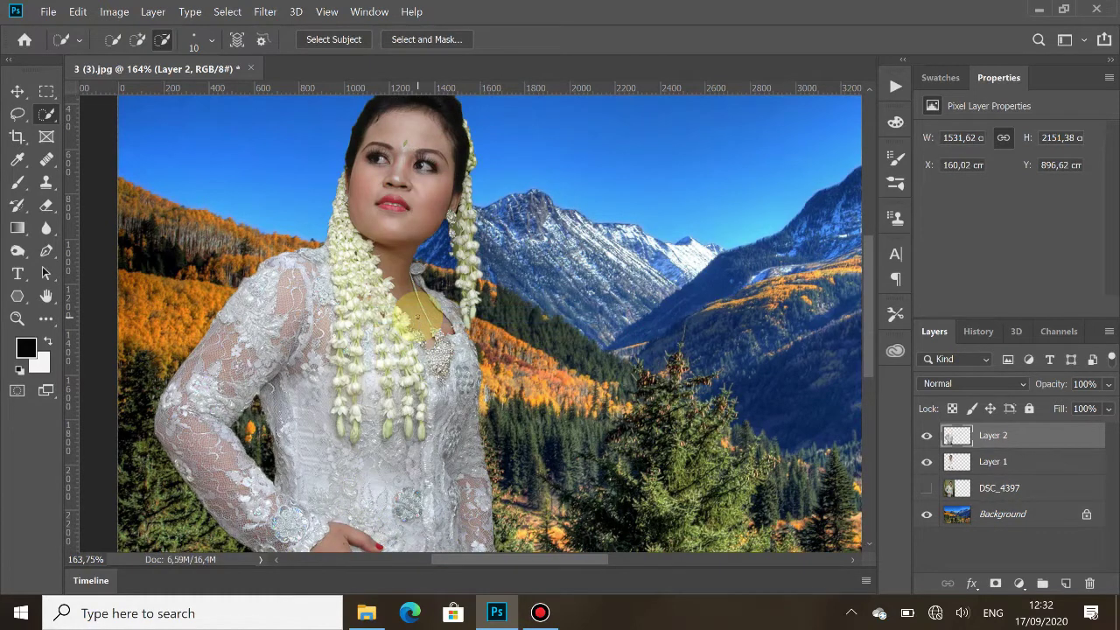
- Check the separation of dress and body by hiding and reshowing Layer 1 and Layer 2 in turn
{"action": "left_click", "coordinate": [927, 462]}
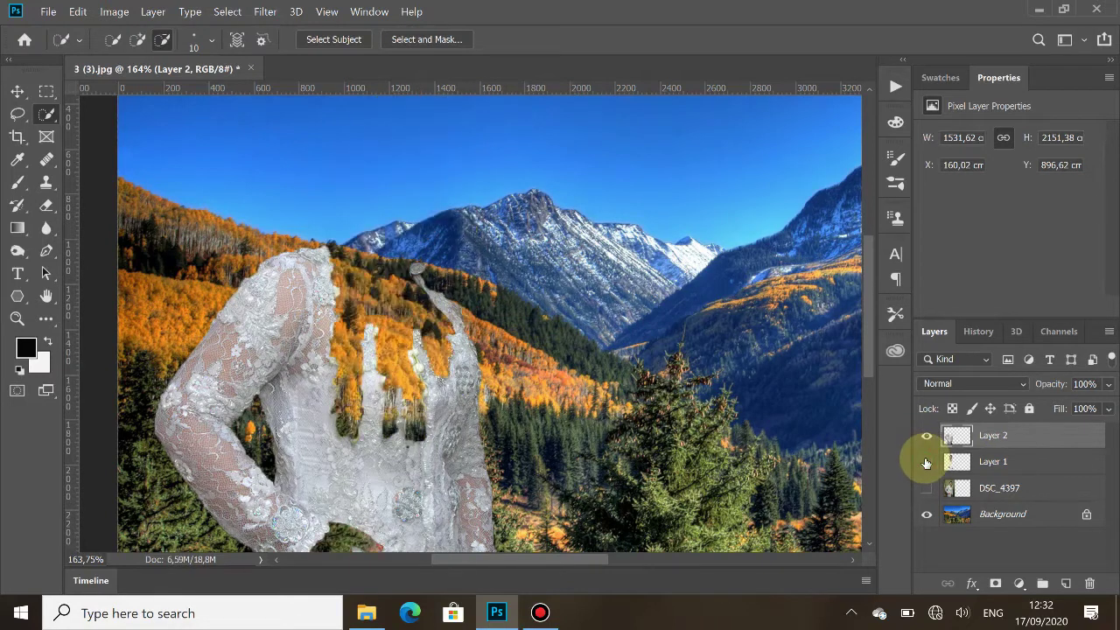
{"action": "left_click", "coordinate": [926, 462]}
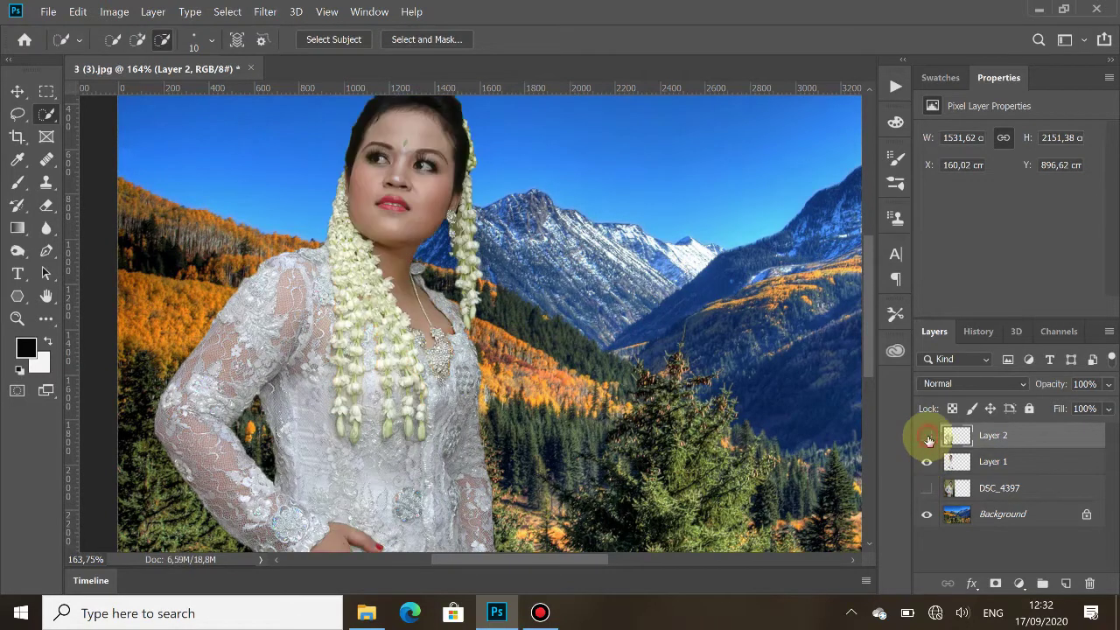
{"action": "left_click", "coordinate": [928, 436]}
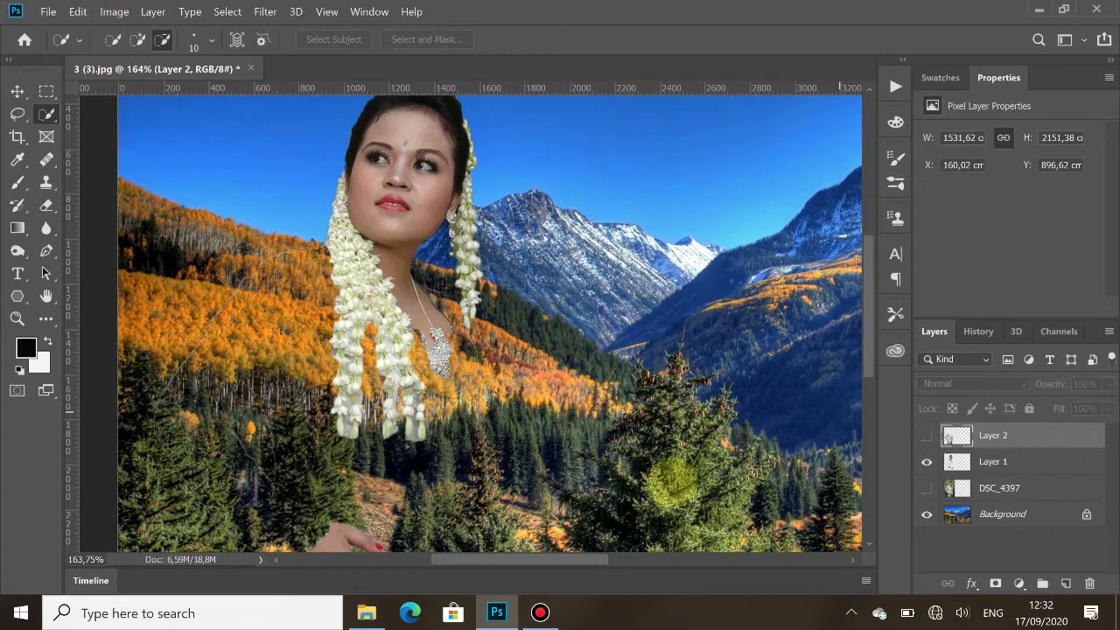
{"action": "scroll", "coordinate": [316, 464], "scroll_direction": "down", "scroll_amount": 5}
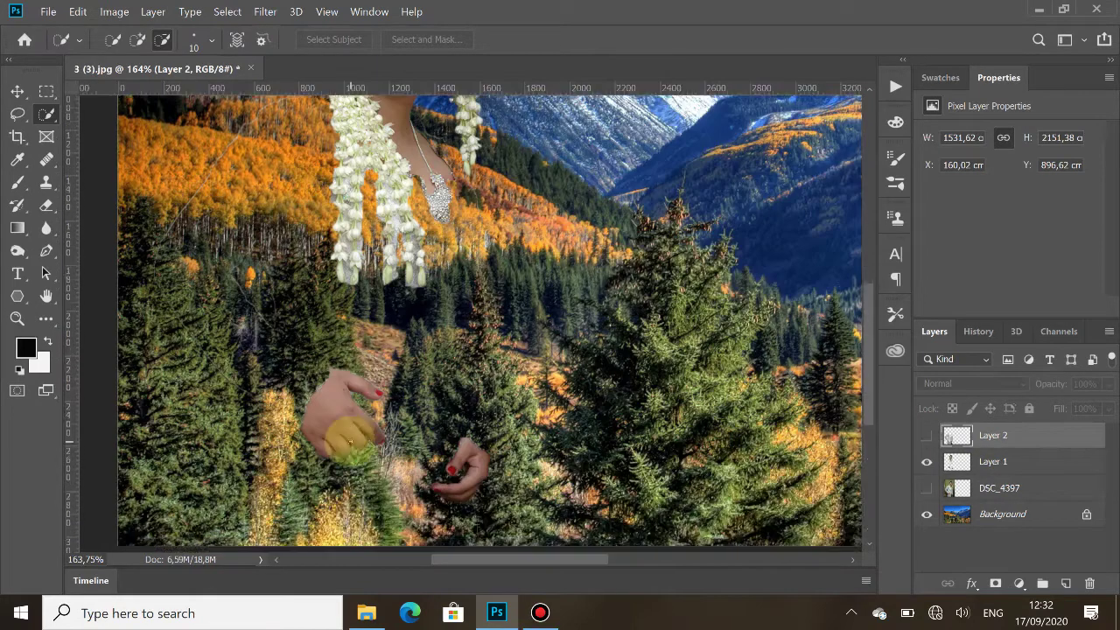
{"action": "scroll", "coordinate": [354, 432], "scroll_direction": "down", "scroll_amount": 3}
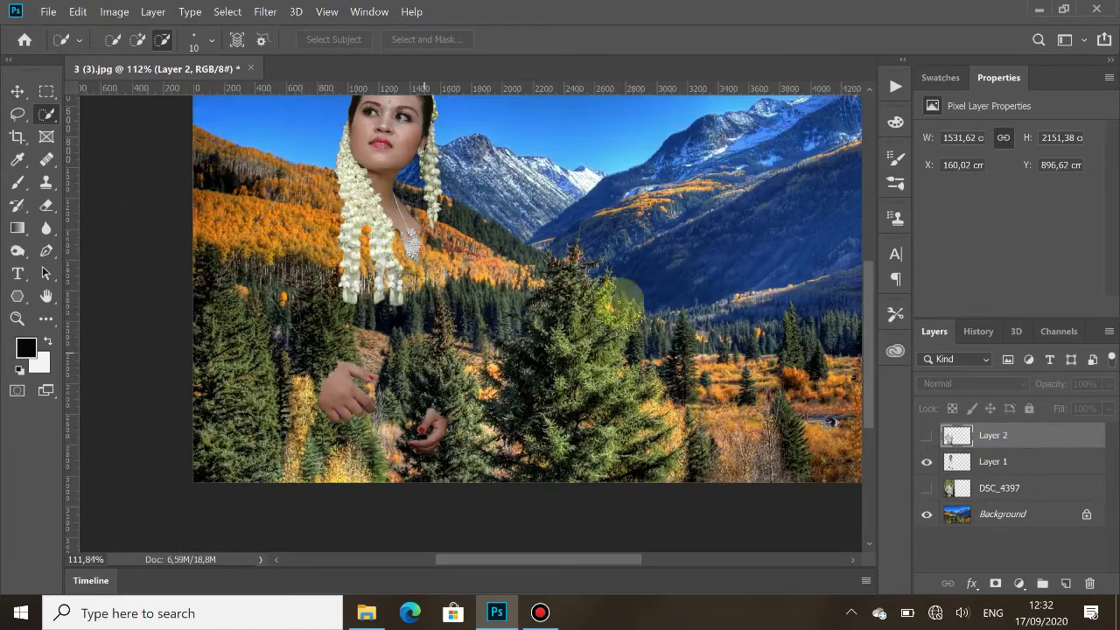
{"action": "scroll", "coordinate": [577, 328], "scroll_direction": "up", "scroll_amount": 1}
{"action": "scroll", "coordinate": [577, 328], "scroll_direction": "up", "scroll_amount": 1}
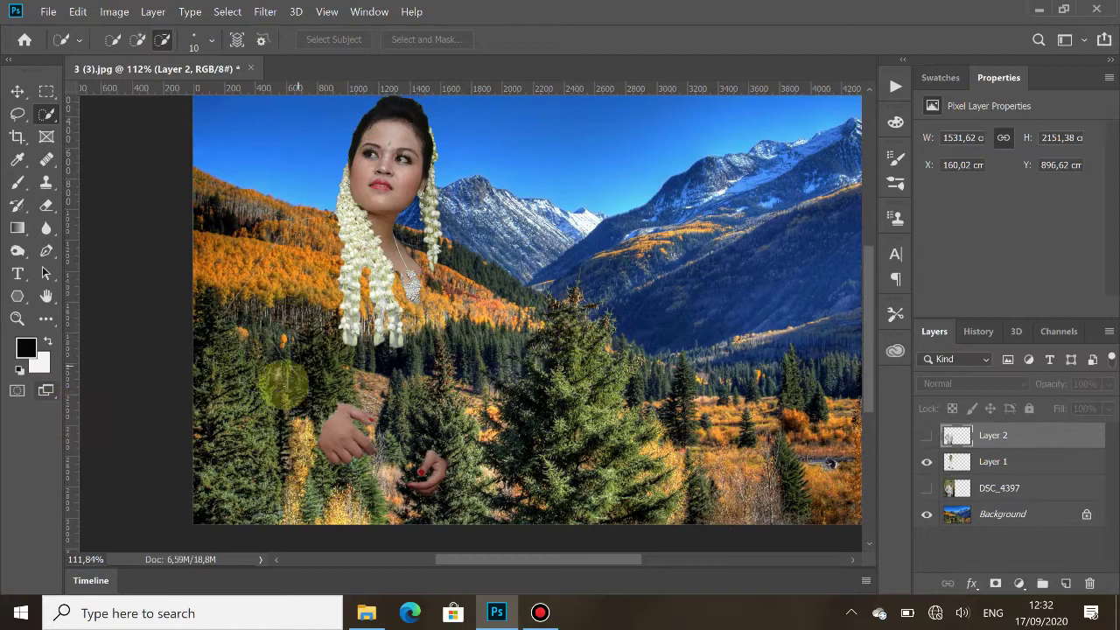
{"action": "left_click", "coordinate": [926, 436]}
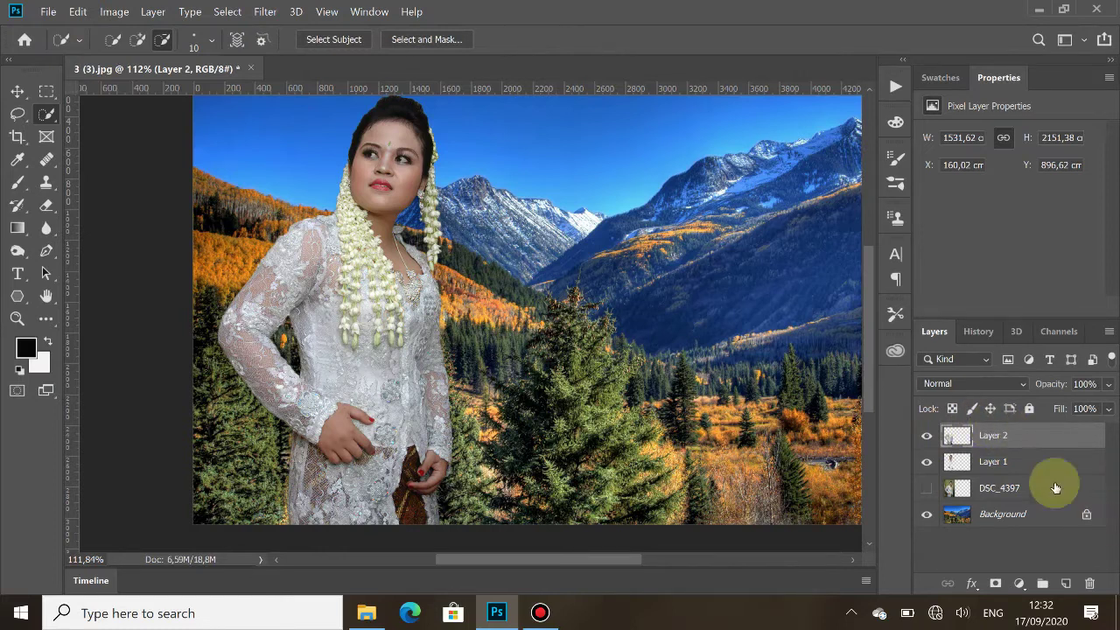
- Rename the DSC_4397 layer to model, Layer 1 to badan and Layer 2 to baju
{"action": "double_click", "coordinate": [999, 487]}
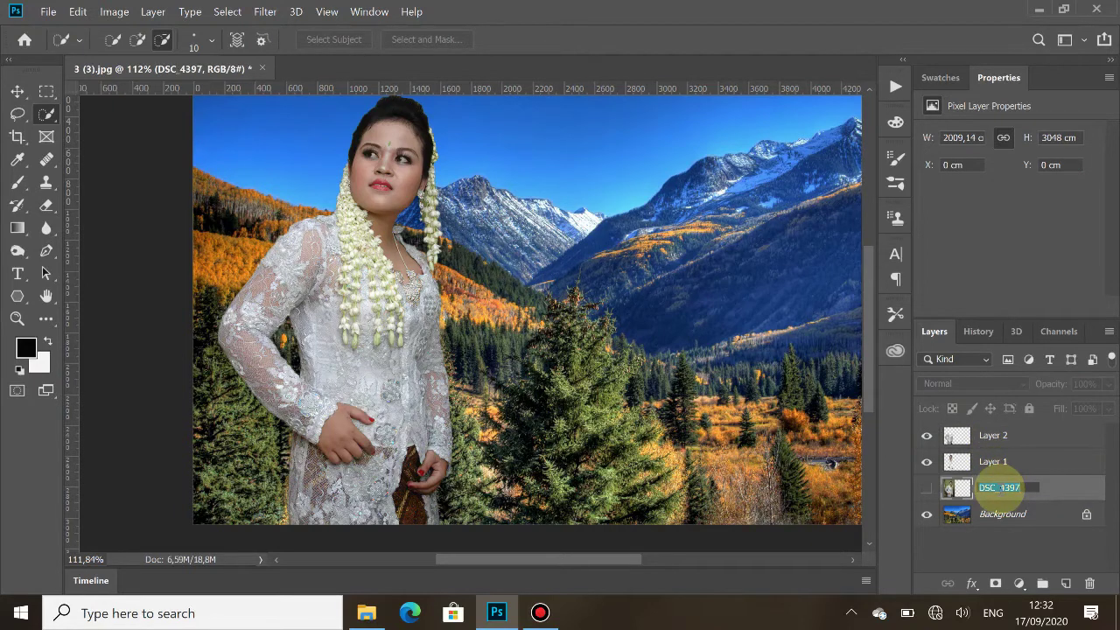
{"action": "type", "text": "model"}
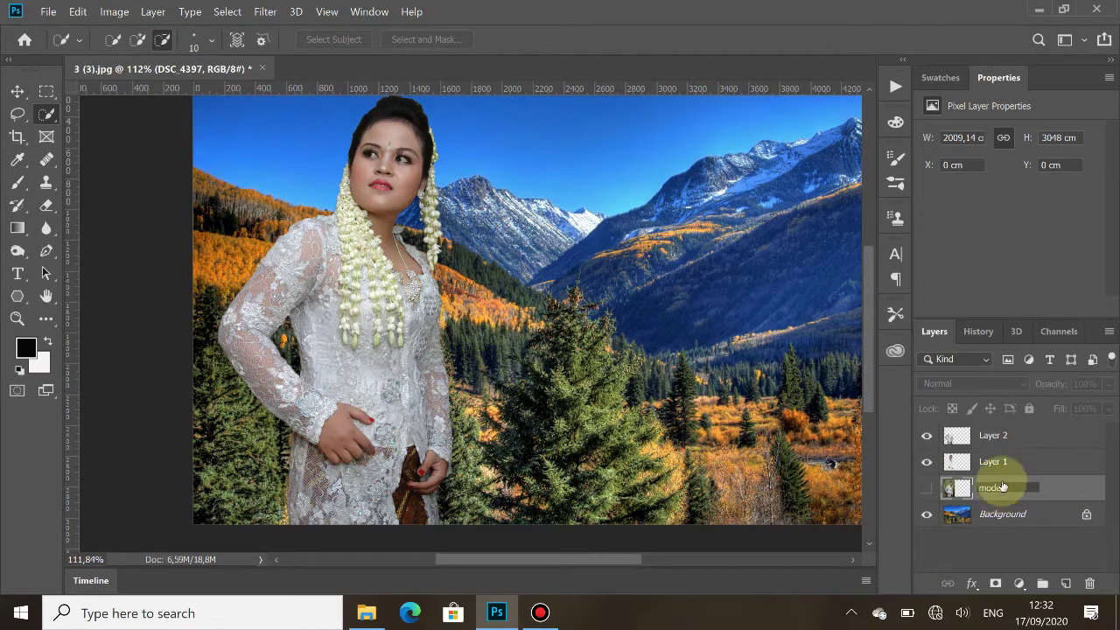
{"action": "double_click", "coordinate": [993, 461]}
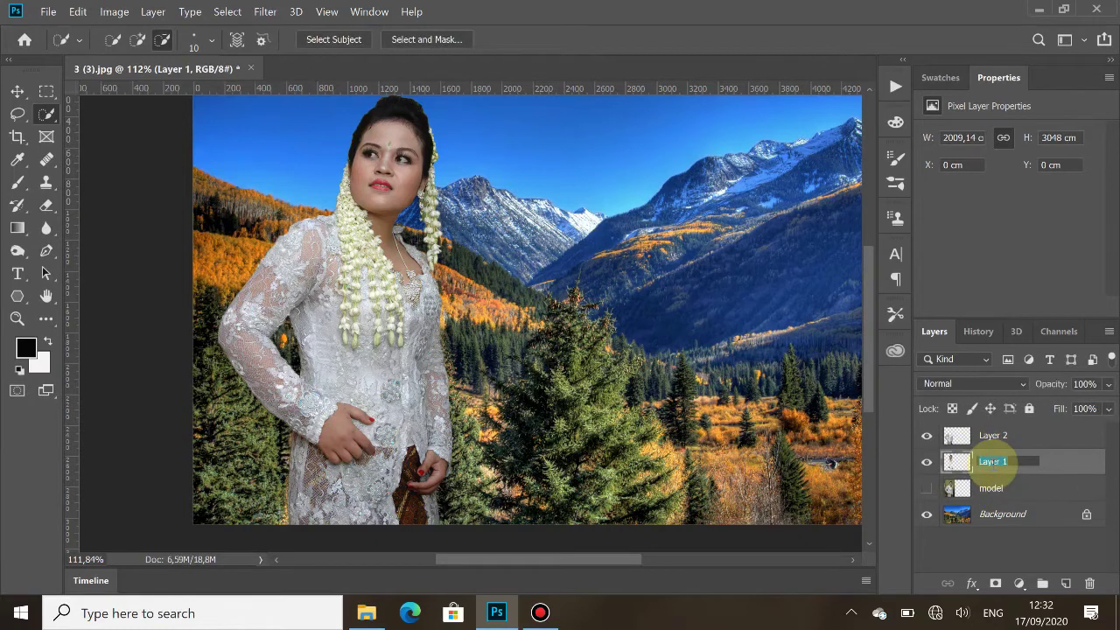
{"action": "type", "text": "bac"}
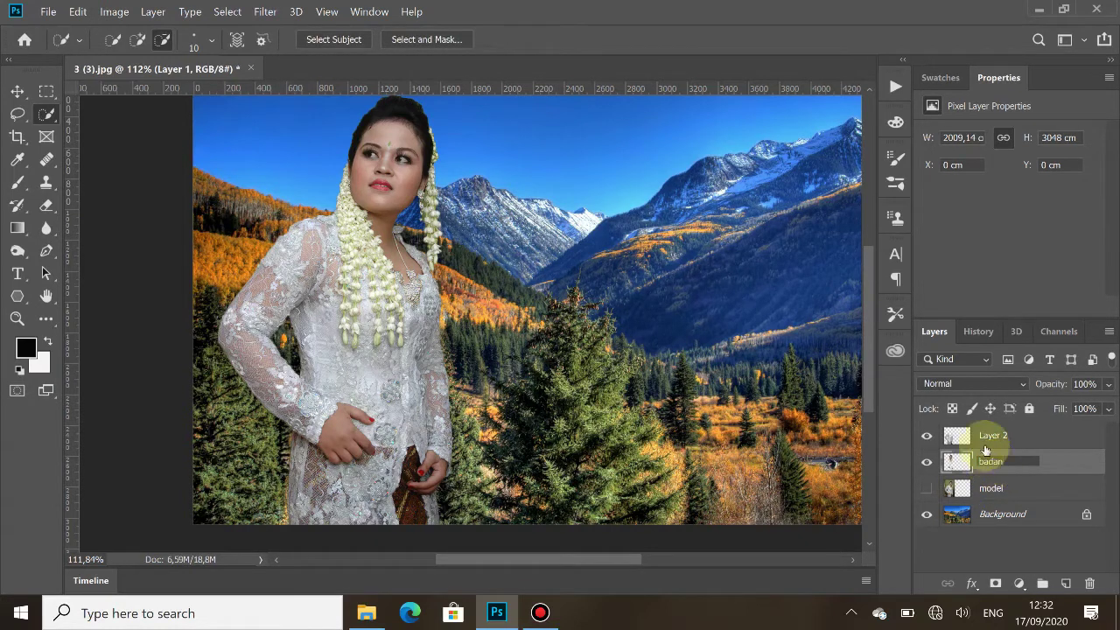
{"action": "double_click", "coordinate": [993, 435]}
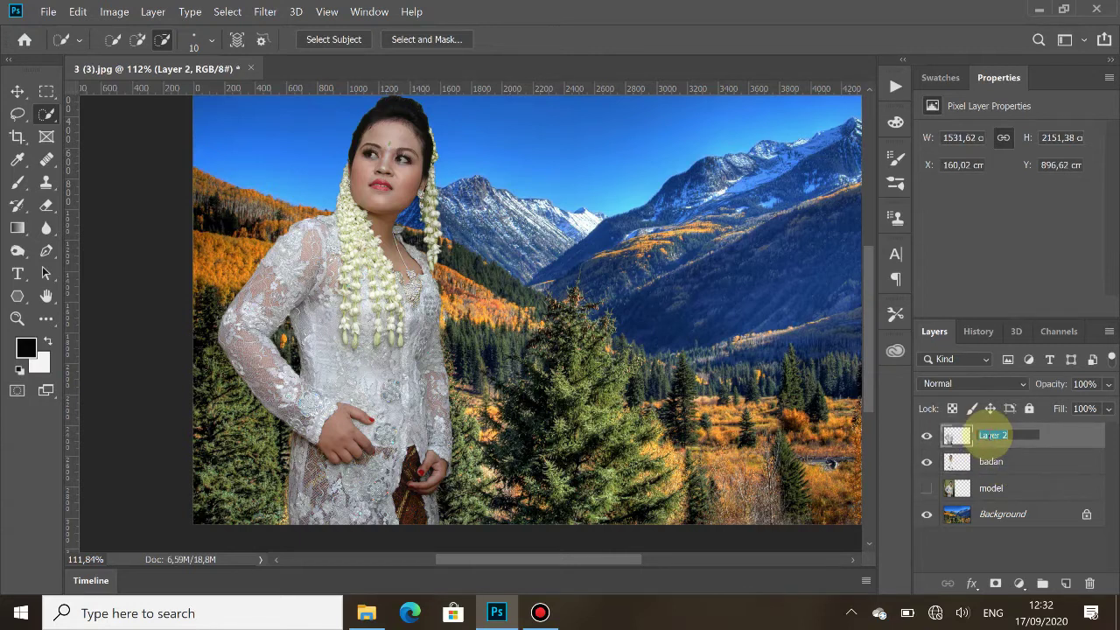
{"action": "key", "text": "Return"}
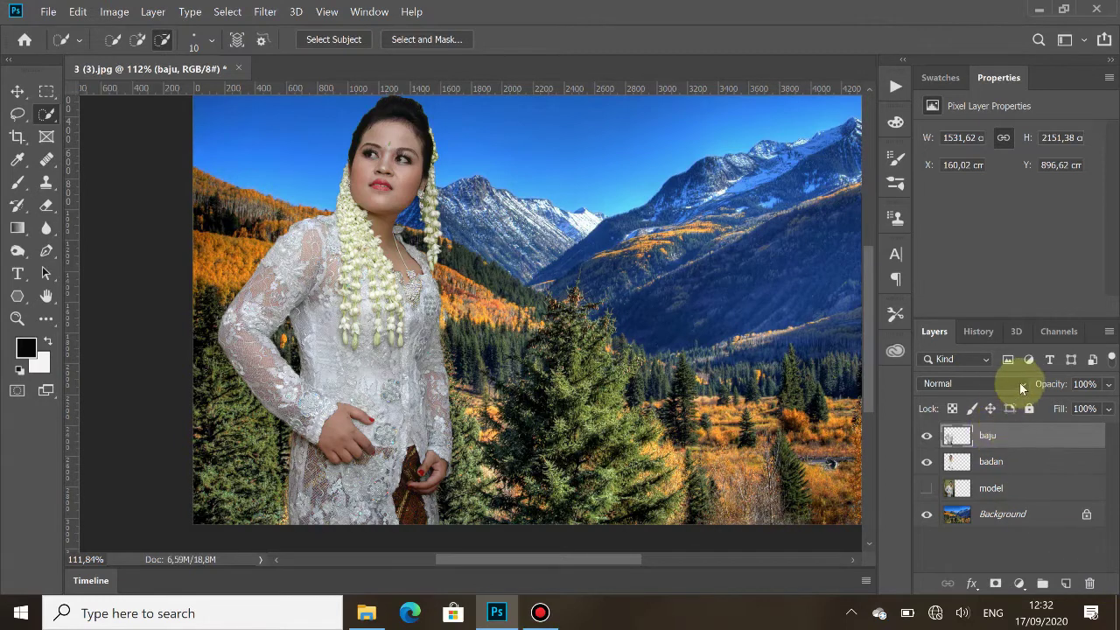
- Set the baju layer's blend mode to Multiply and duplicate it as a layer named bayangan
{"action": "left_click", "coordinate": [1026, 387]}
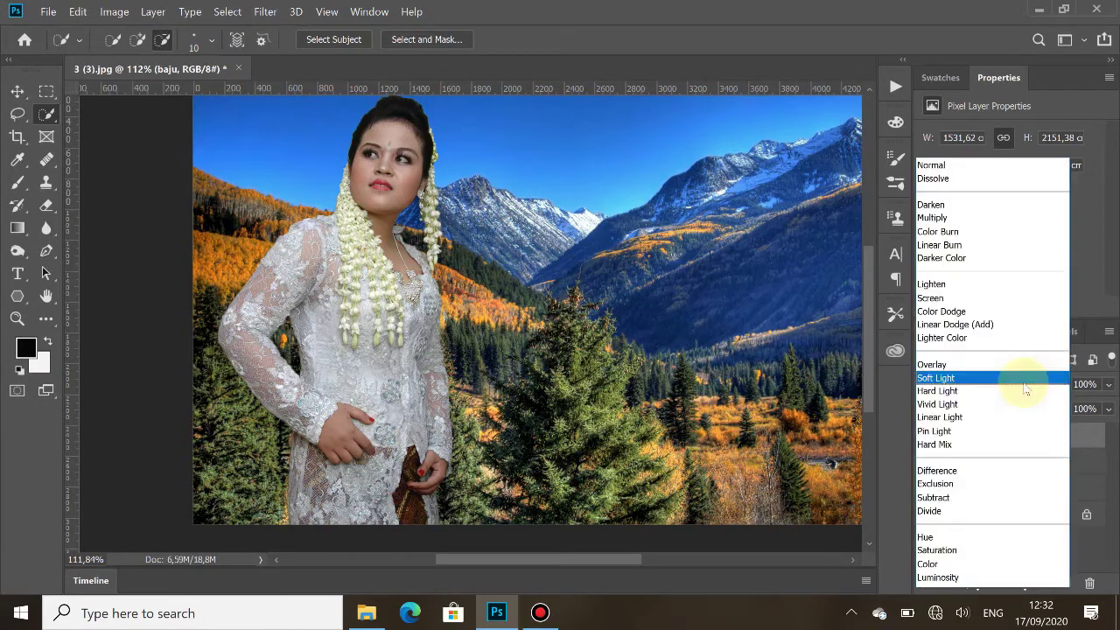
{"action": "left_click", "coordinate": [961, 219]}
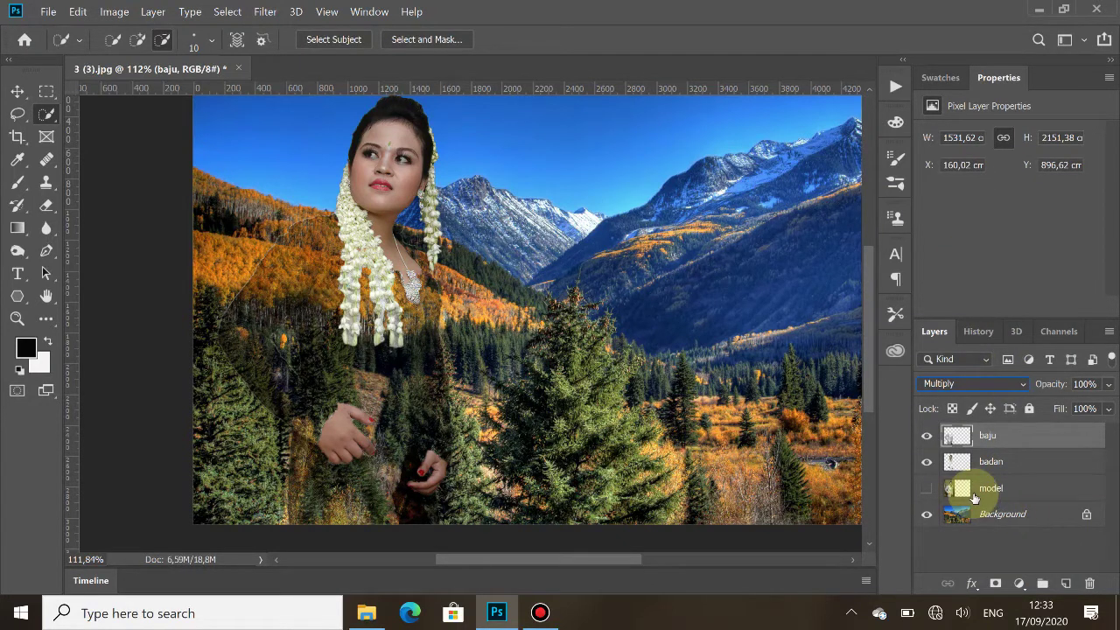
{"action": "key", "text": "ctrl+j"}
{"action": "double_click", "coordinate": [1002, 436]}
{"action": "type", "text": "bayangan"}
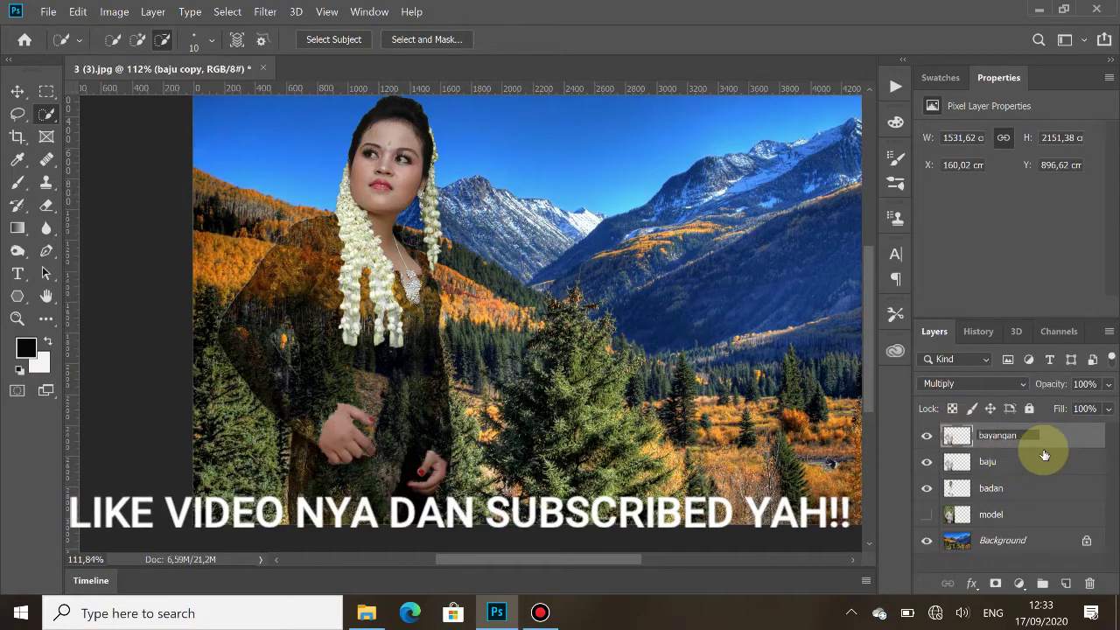
{"action": "key", "text": "Return"}
- Lower the bayangan layer's opacity to slightly below 15%
{"action": "left_click", "coordinate": [1109, 384]}
{"action": "left_click_drag", "start_coordinate": [1110, 384], "coordinate": [1056, 413]}
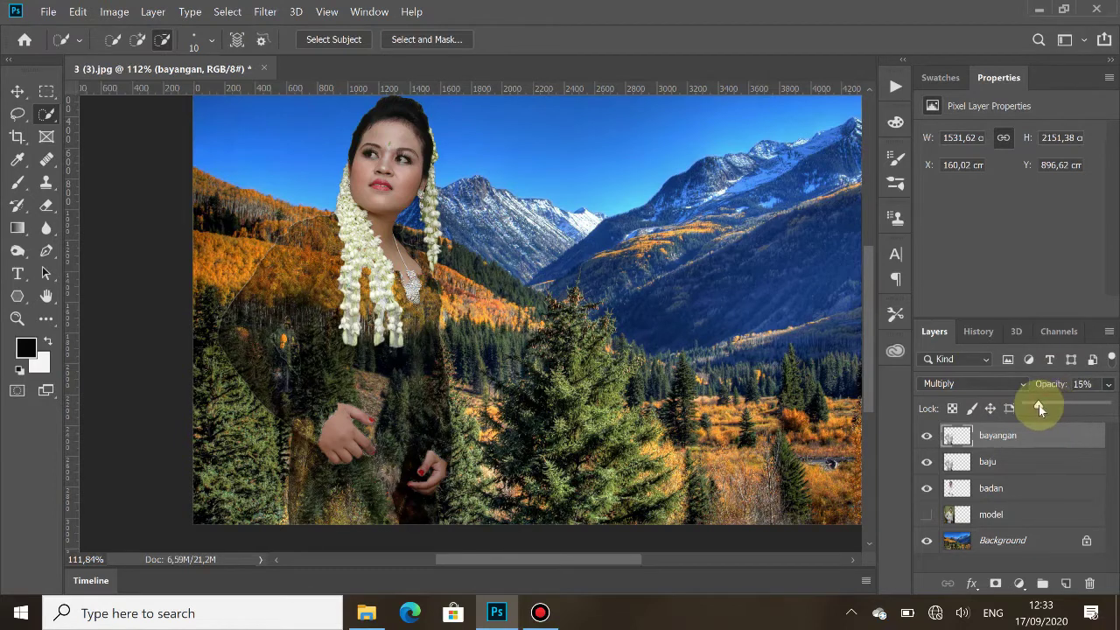
{"action": "left_click_drag", "start_coordinate": [1039, 405], "coordinate": [1034, 406]}
- Make the badan layer active and hide both the baju and bayangan layers
{"action": "left_click", "coordinate": [1034, 463]}
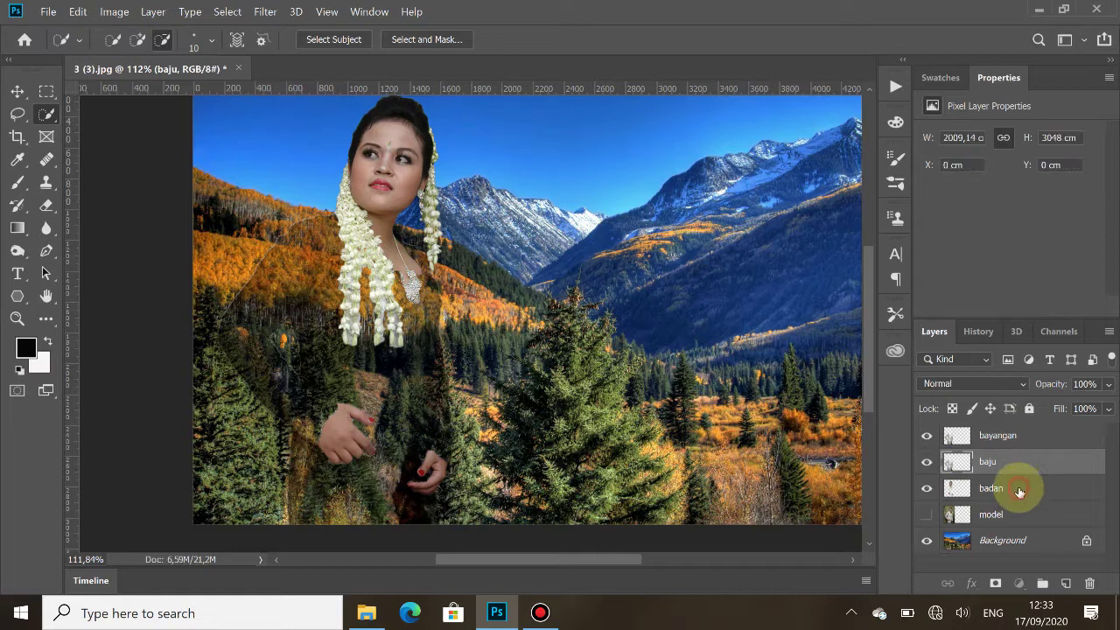
{"action": "left_click", "coordinate": [1019, 493]}
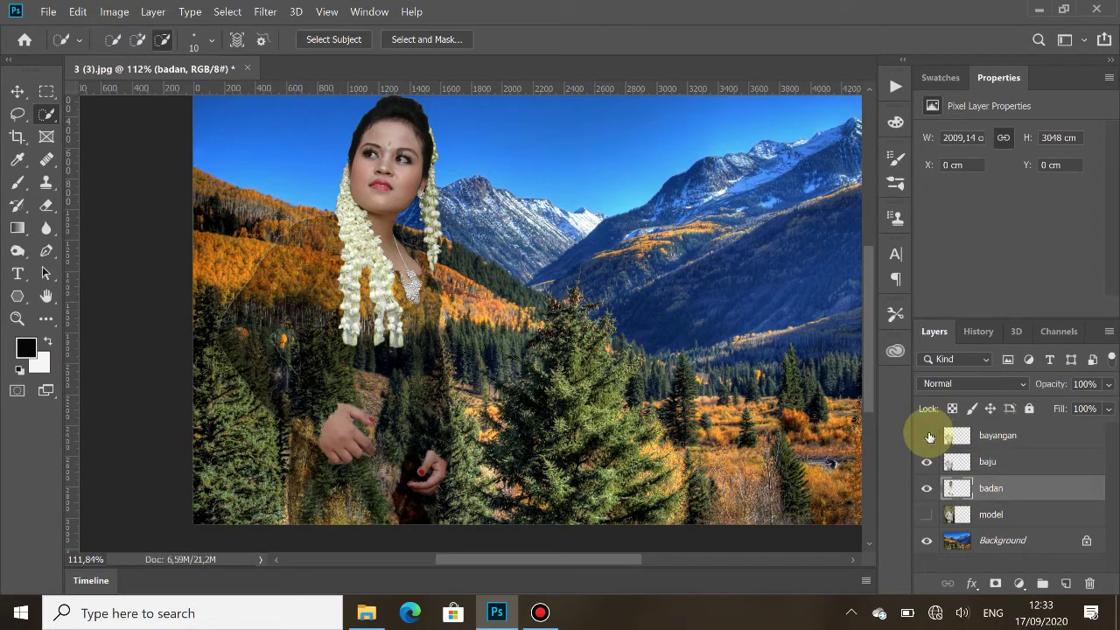
{"action": "left_click", "coordinate": [924, 465]}
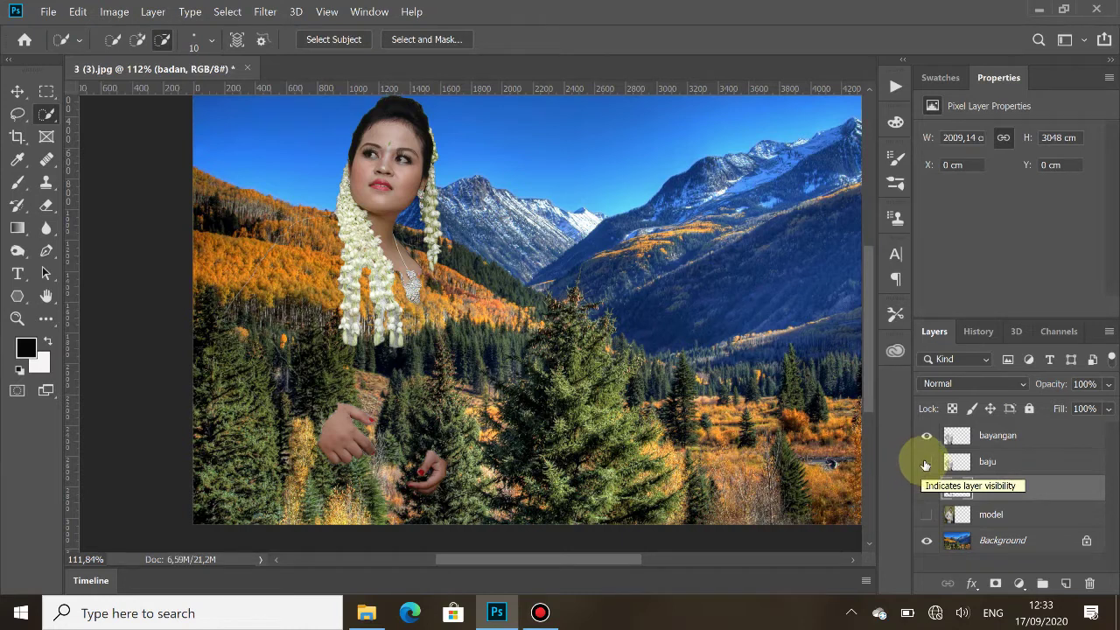
{"action": "left_click", "coordinate": [926, 463]}
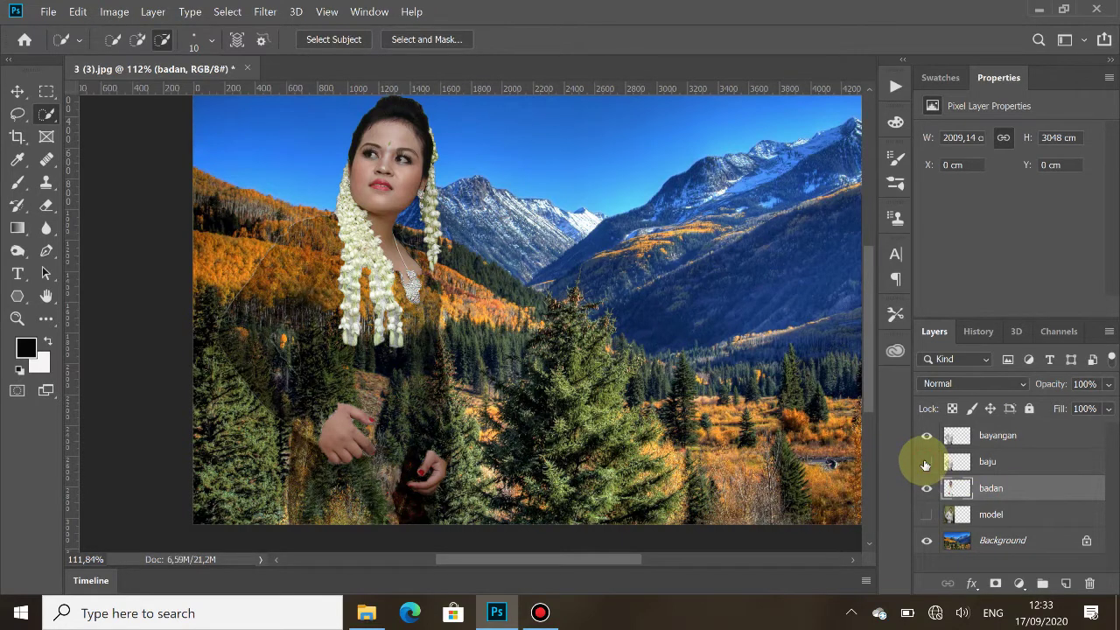
{"action": "left_click", "coordinate": [926, 464]}
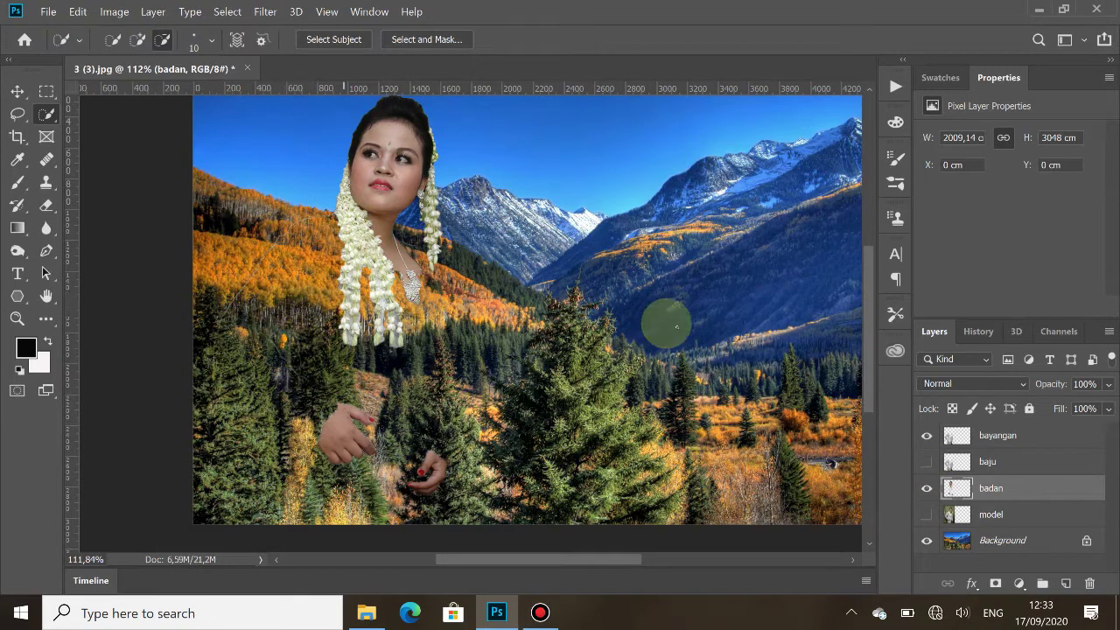
{"action": "left_click", "coordinate": [929, 435]}
{"action": "left_click_drag", "start_coordinate": [931, 437], "coordinate": [928, 469]}
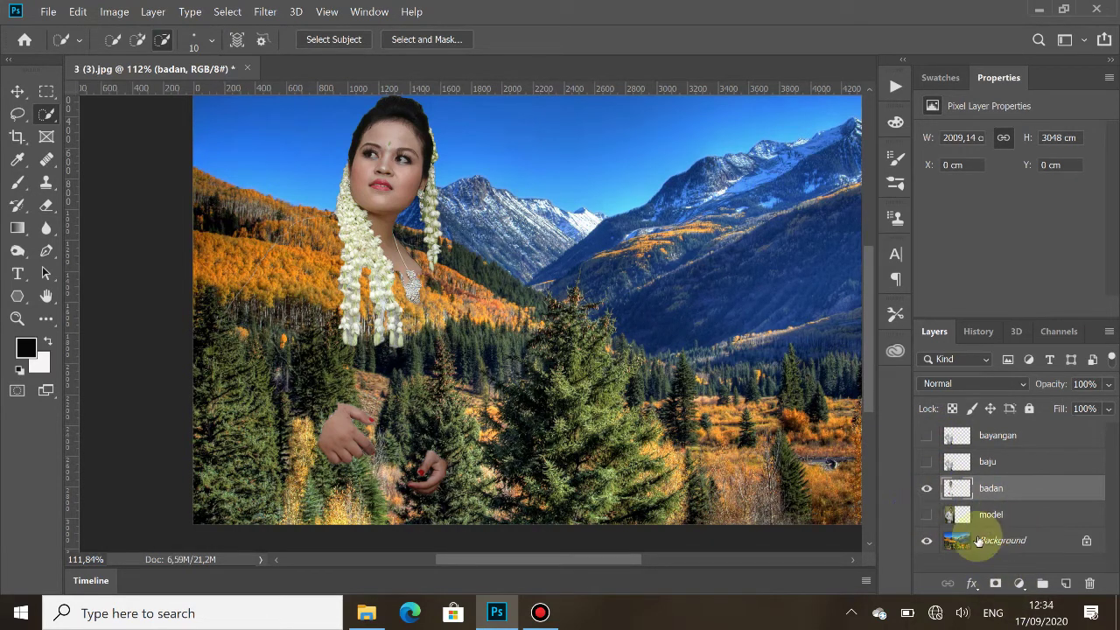
- Add a layer mask to the badan layer and set up a black Soft Round brush at 40 px
{"action": "left_click", "coordinate": [997, 585]}
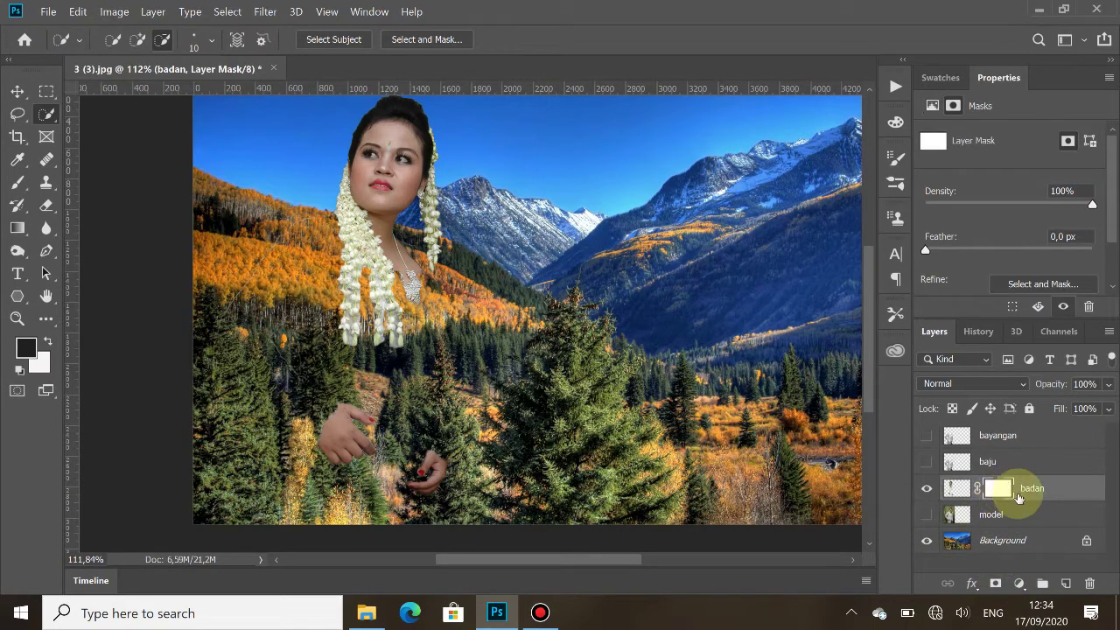
{"action": "left_click", "coordinate": [19, 370]}
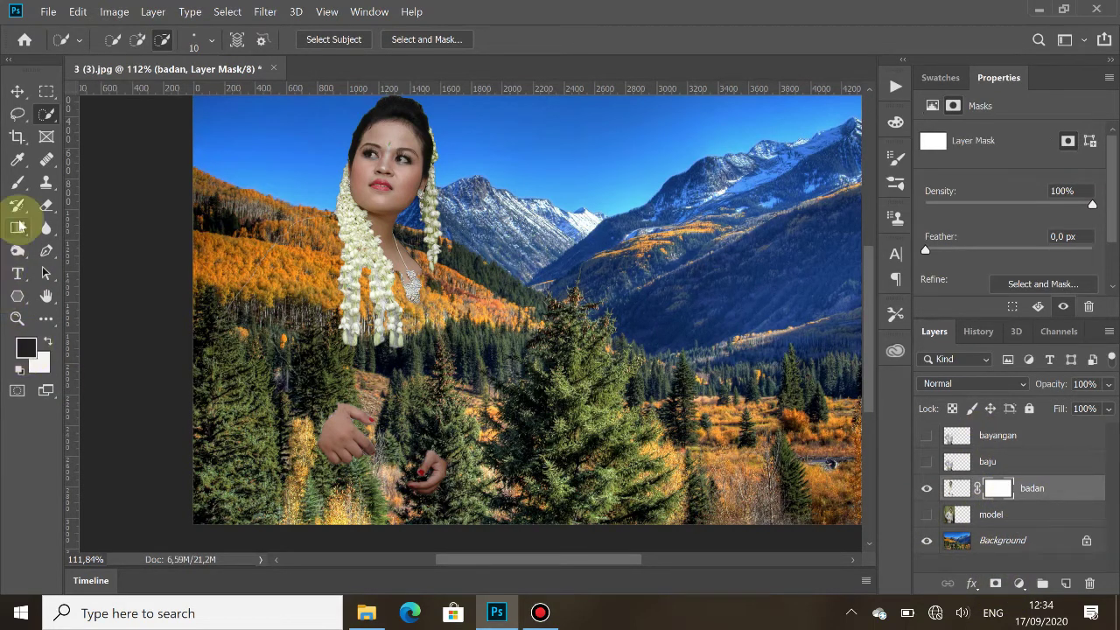
{"action": "left_click", "coordinate": [19, 181]}
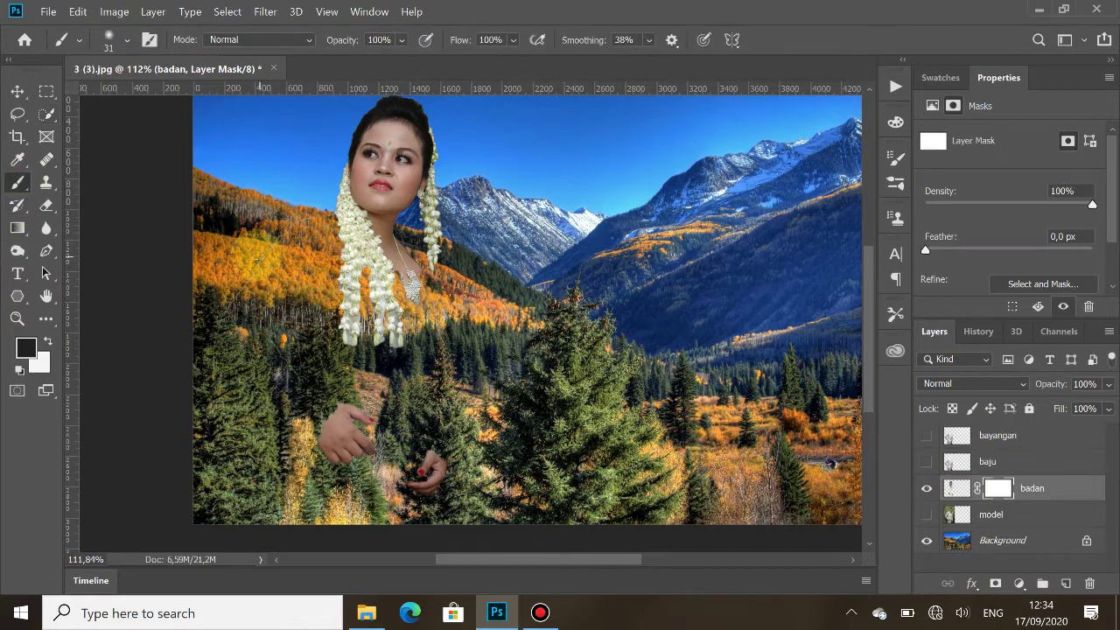
{"action": "left_click", "coordinate": [112, 39]}
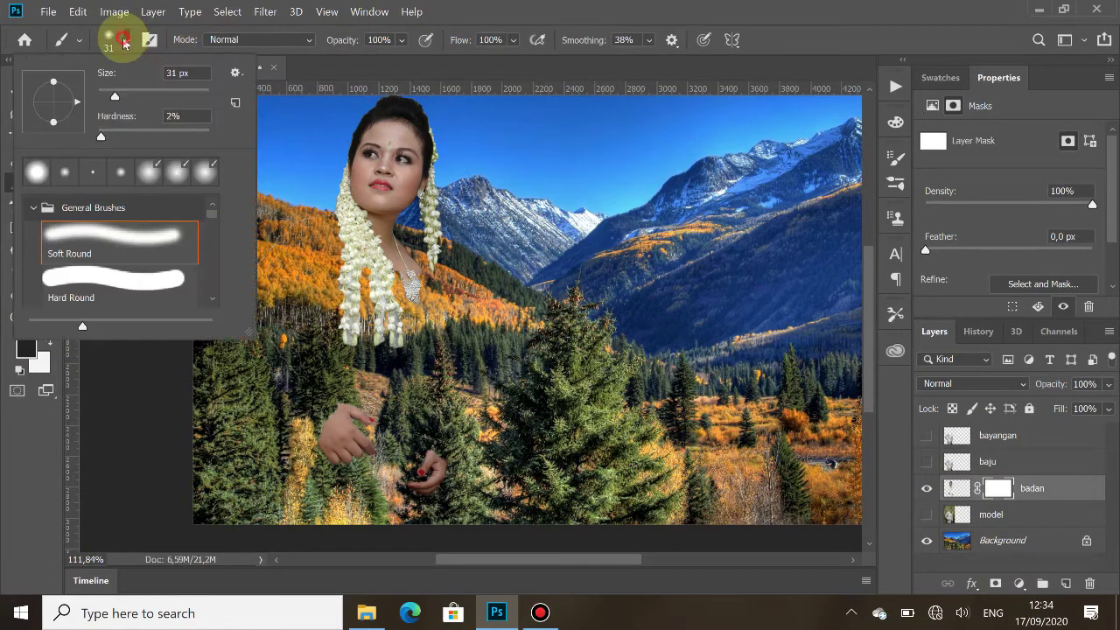
{"action": "left_click_drag", "start_coordinate": [115, 93], "coordinate": [120, 93]}
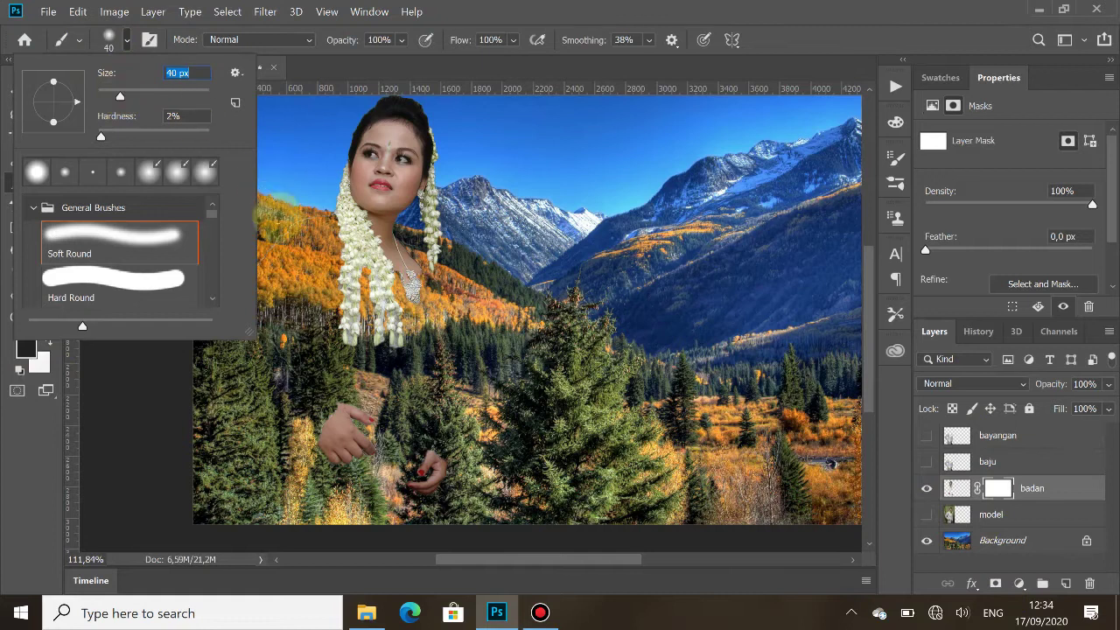
{"action": "left_click", "coordinate": [286, 230]}
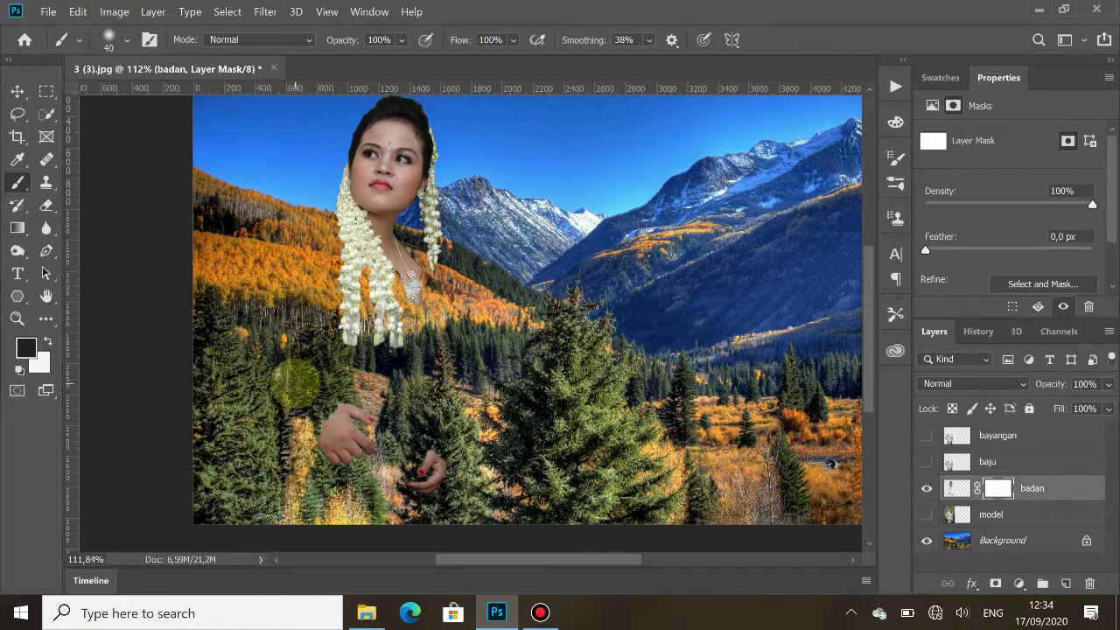
- Paint black on the badan mask to clean up leftover edges around the flower garlands, necklace and hands
{"action": "left_click", "coordinate": [300, 381]}
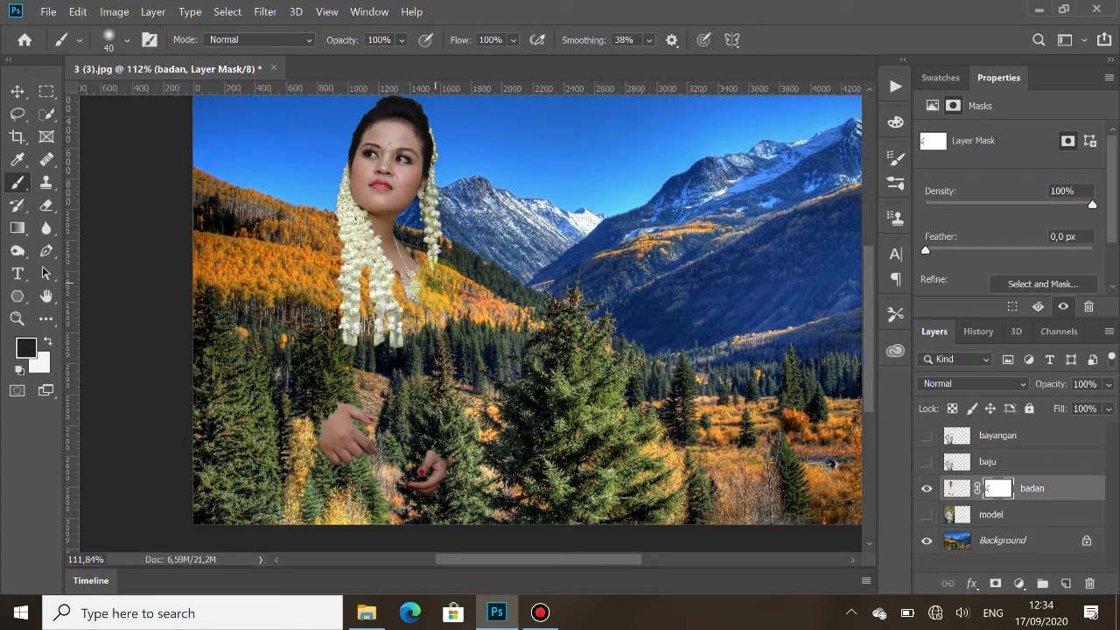
{"action": "mouse_move", "coordinate": [411, 278]}
{"action": "left_mouse_down"}
{"action": "mouse_move", "coordinate": [437, 306]}
{"action": "mouse_move", "coordinate": [459, 385]}
{"action": "mouse_move", "coordinate": [505, 398]}
{"action": "left_mouse_up"}
{"action": "scroll", "coordinate": [505, 398], "scroll_direction": "down", "scroll_amount": 1}
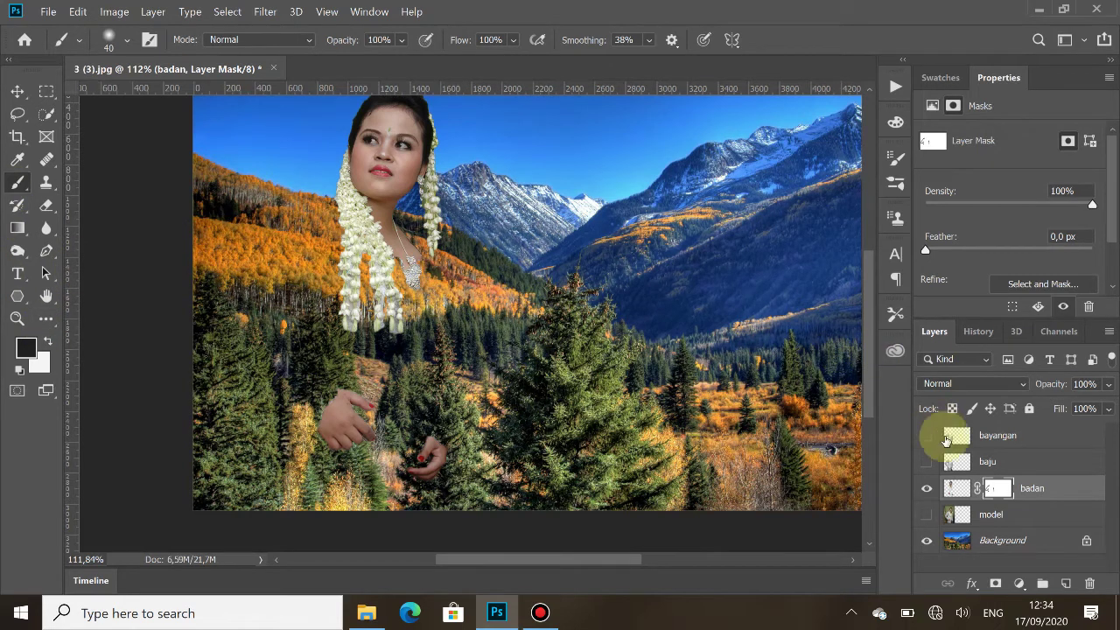
- Show the baju and bayangan layers again and add a Levels adjustment clipped to the baju layer
{"action": "left_click", "coordinate": [929, 461]}
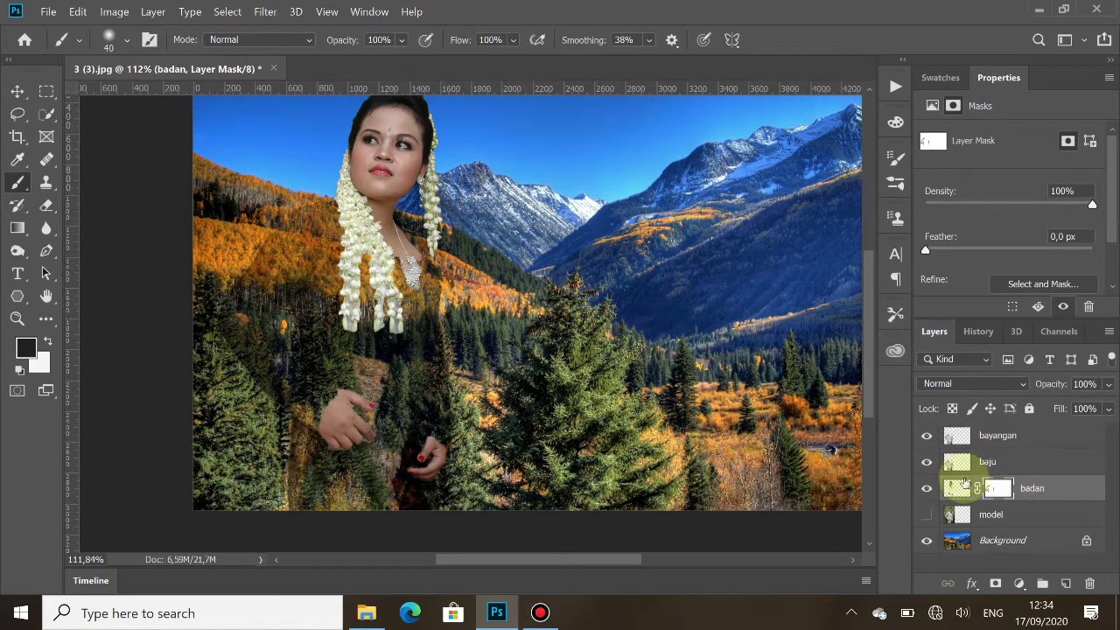
{"action": "left_click", "coordinate": [1004, 461]}
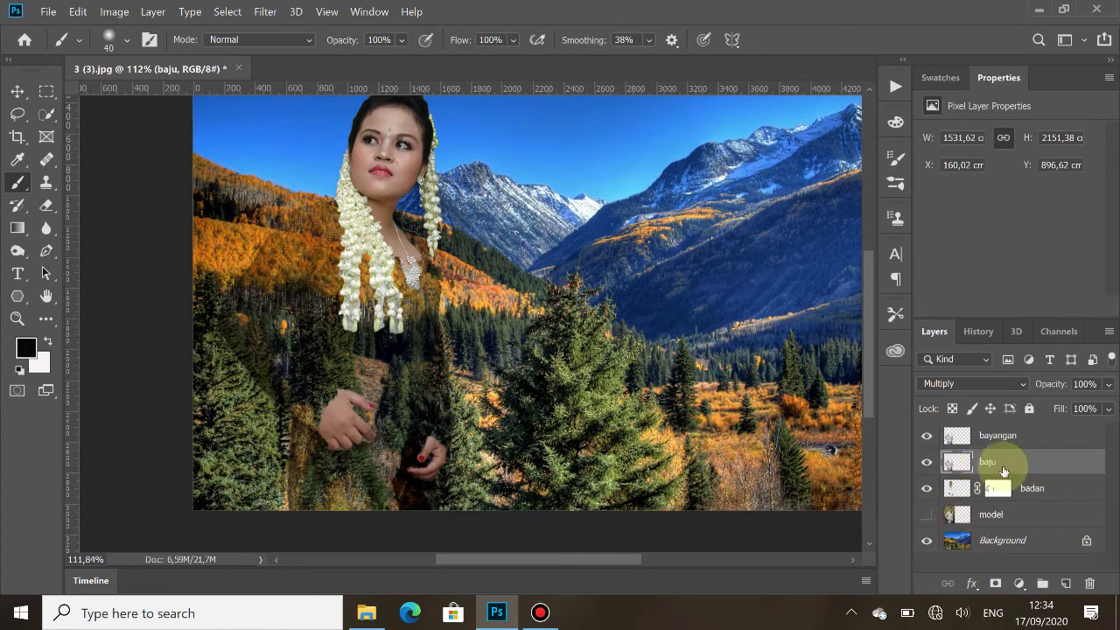
{"action": "left_click", "coordinate": [1019, 583]}
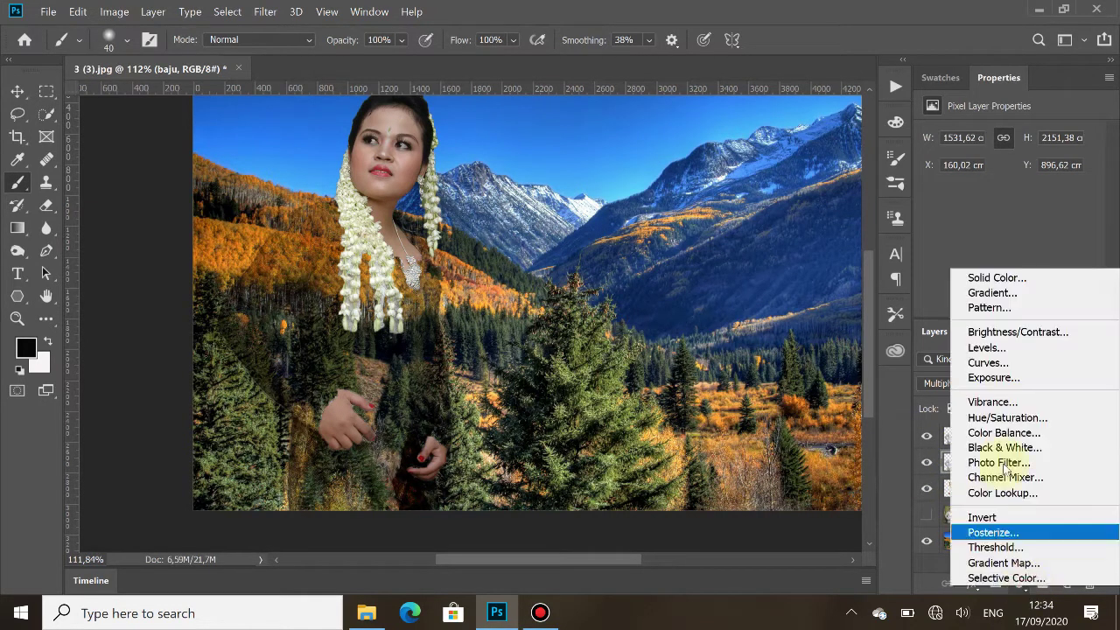
{"action": "left_click", "coordinate": [988, 347]}
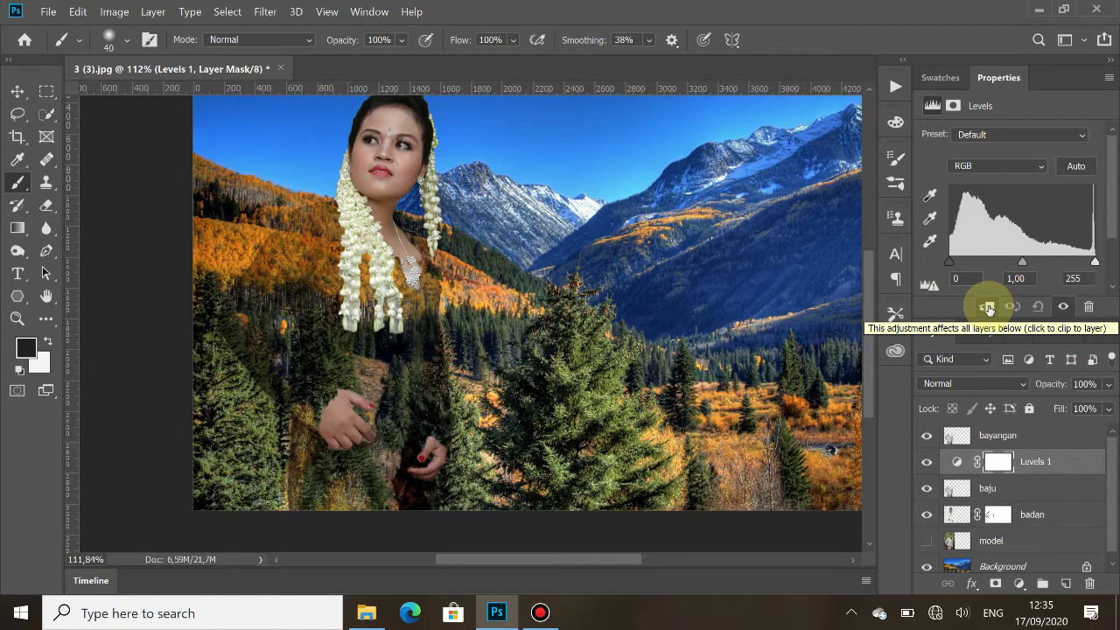
{"action": "left_click", "coordinate": [988, 308]}
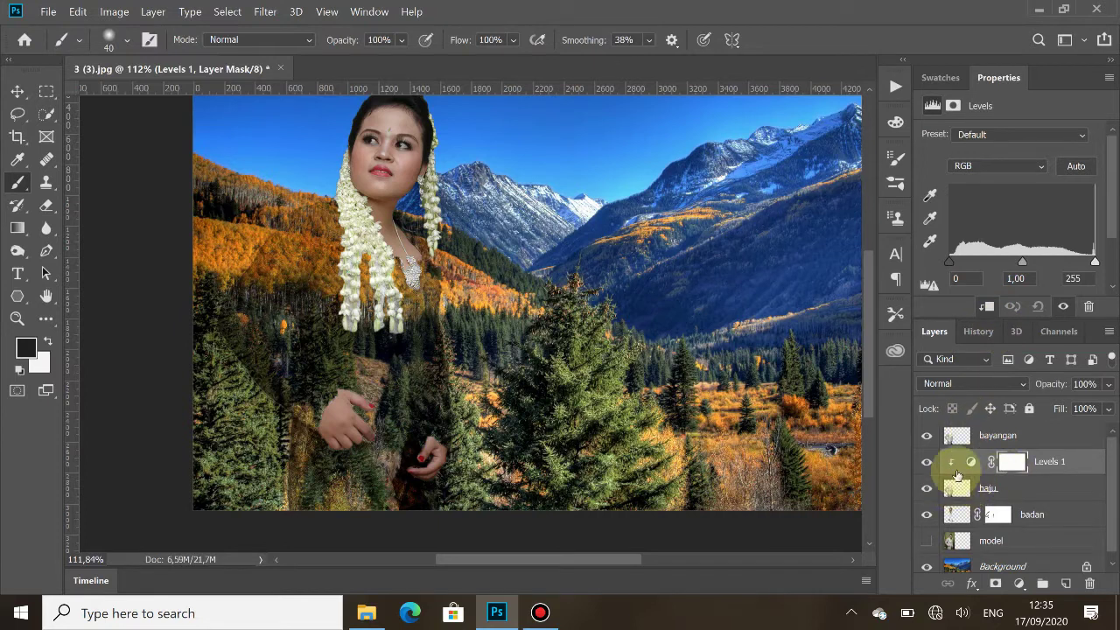
- Set the clipped Levels adjustment's input values to 32 for shadows, 0.92 for midtones and 232 for highlights
{"action": "left_click_drag", "start_coordinate": [968, 493], "coordinate": [938, 238]}
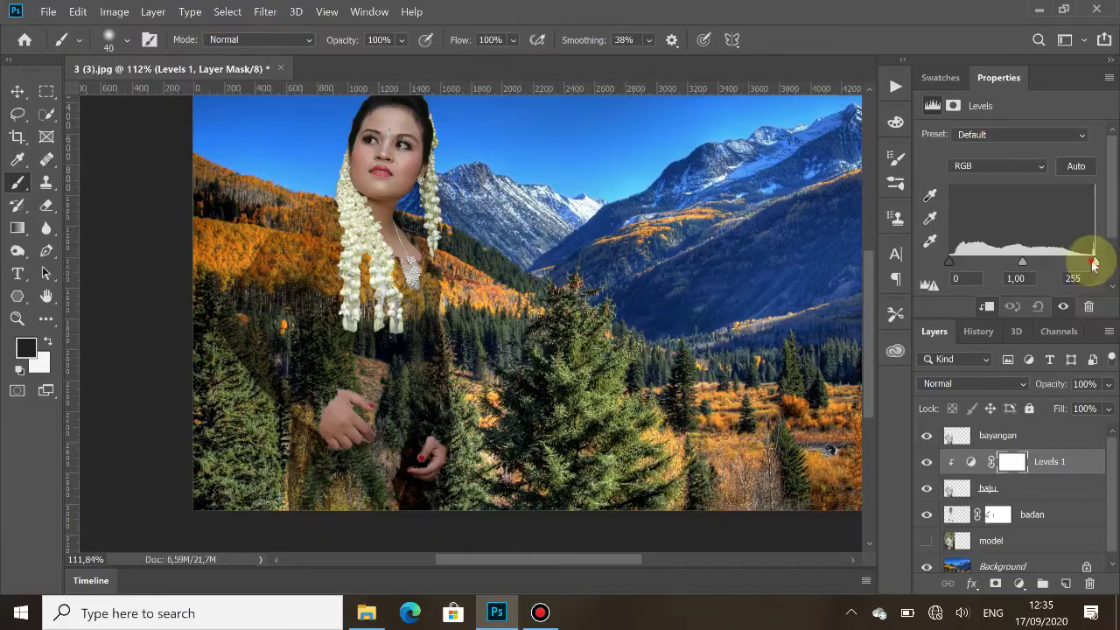
{"action": "left_click_drag", "start_coordinate": [950, 261], "coordinate": [984, 262]}
{"action": "left_click_drag", "start_coordinate": [1095, 261], "coordinate": [1081, 263]}
{"action": "left_click_drag", "start_coordinate": [984, 263], "coordinate": [972, 262]}
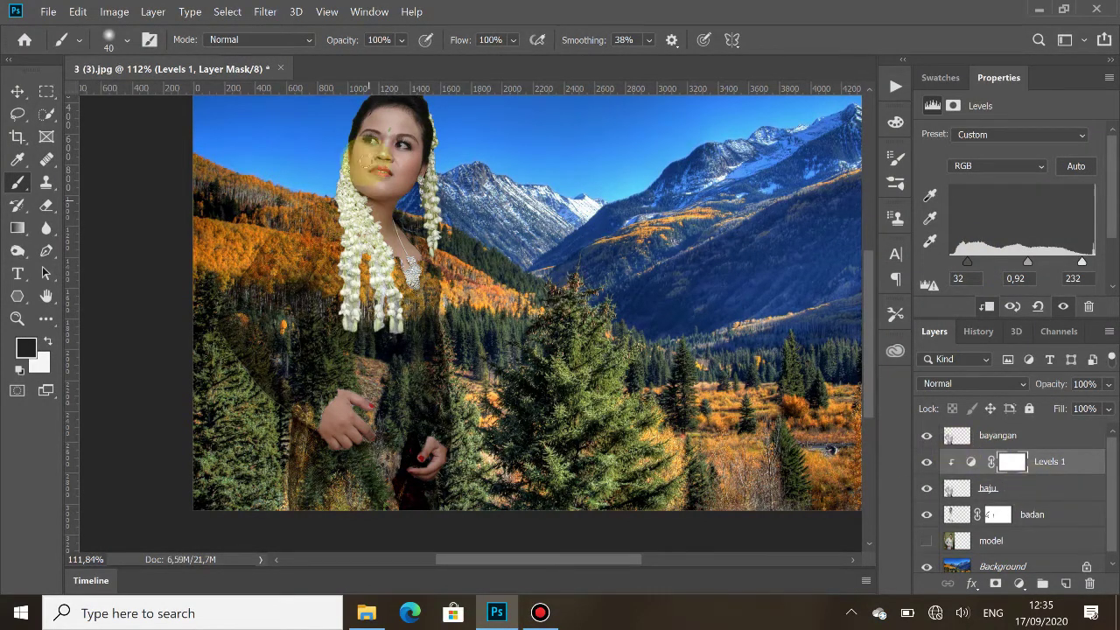
- Group the bayangan, Levels 1, baju and badan layers and name the group edit
{"action": "scroll", "coordinate": [514, 192], "scroll_direction": "down", "scroll_amount": 2}
{"action": "scroll", "coordinate": [519, 206], "scroll_direction": "up", "scroll_amount": 2}
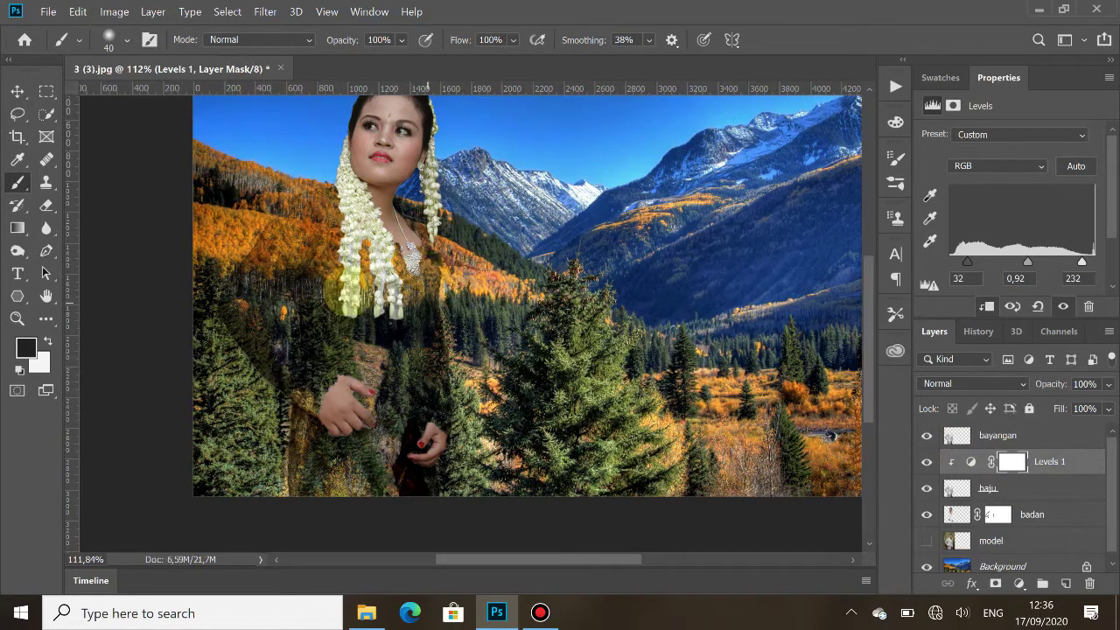
{"action": "scroll", "coordinate": [418, 302], "scroll_direction": "up", "scroll_amount": 4}
{"action": "scroll", "coordinate": [411, 288], "scroll_direction": "down", "scroll_amount": 2}
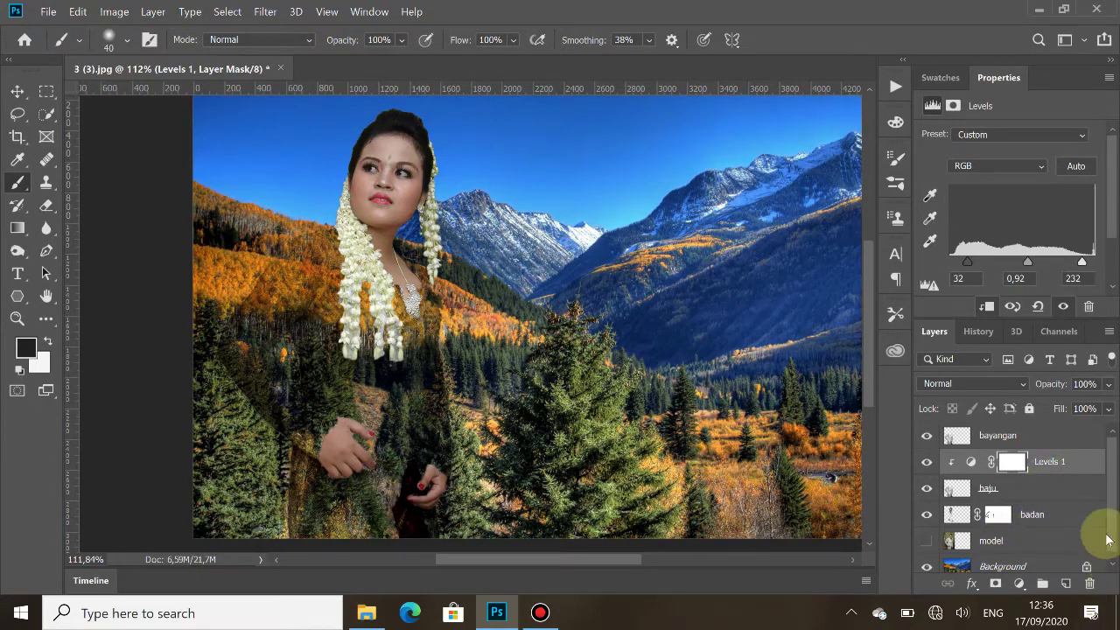
{"action": "left_click", "coordinate": [1015, 437]}
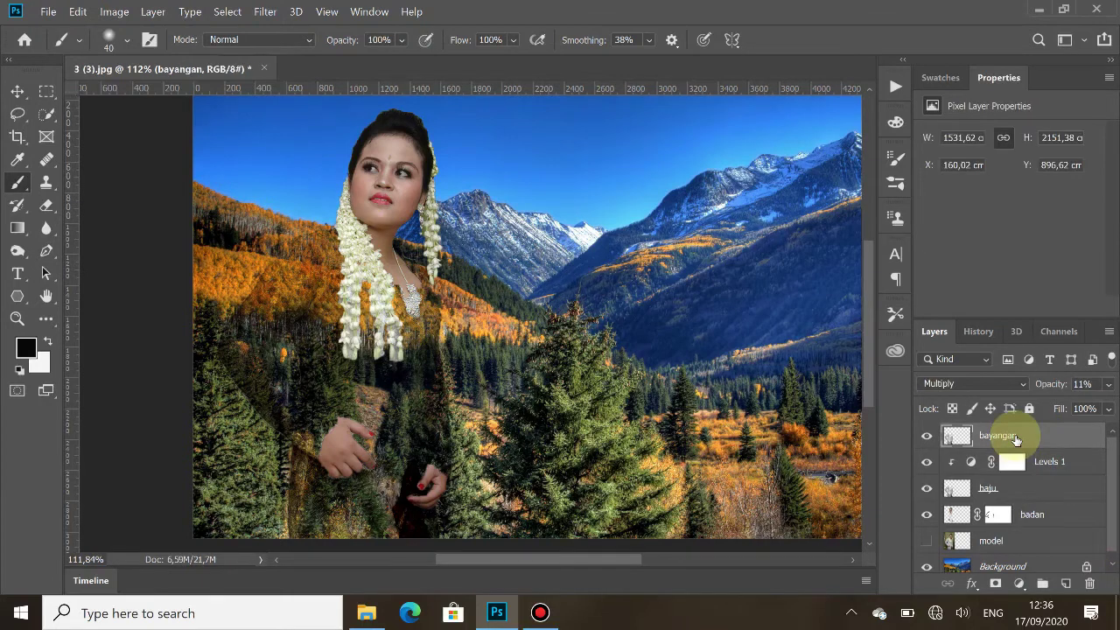
{"action": "left_click", "coordinate": [1040, 518], "text": "shift"}
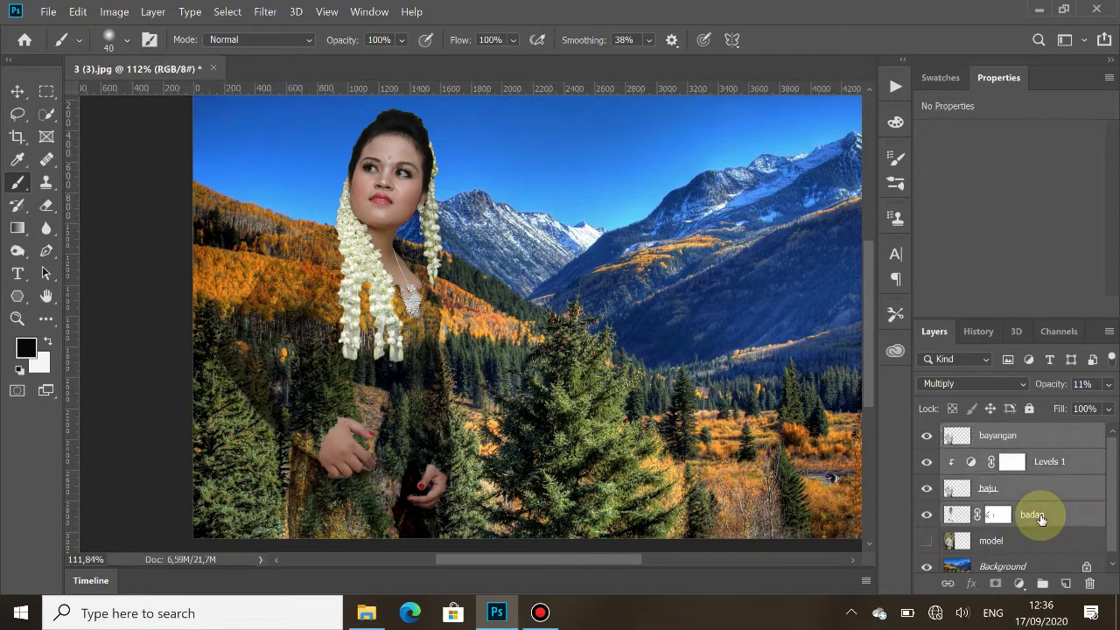
{"action": "left_click_drag", "start_coordinate": [1041, 514], "coordinate": [1042, 583]}
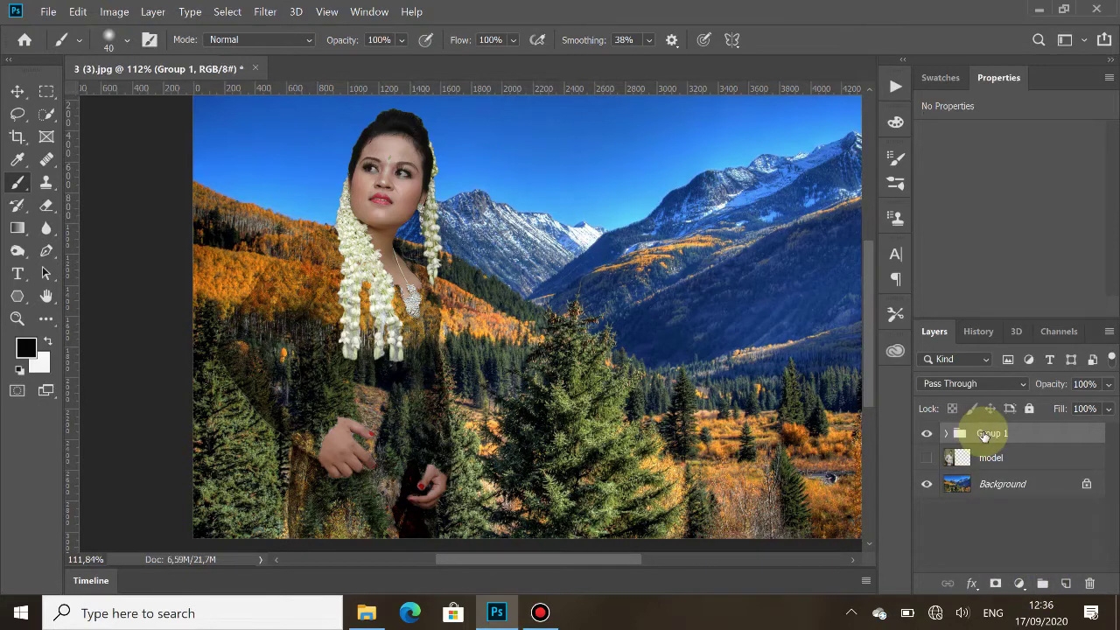
{"action": "double_click", "coordinate": [983, 435]}
{"action": "type", "text": "edit"}
{"action": "key", "text": "Return"}
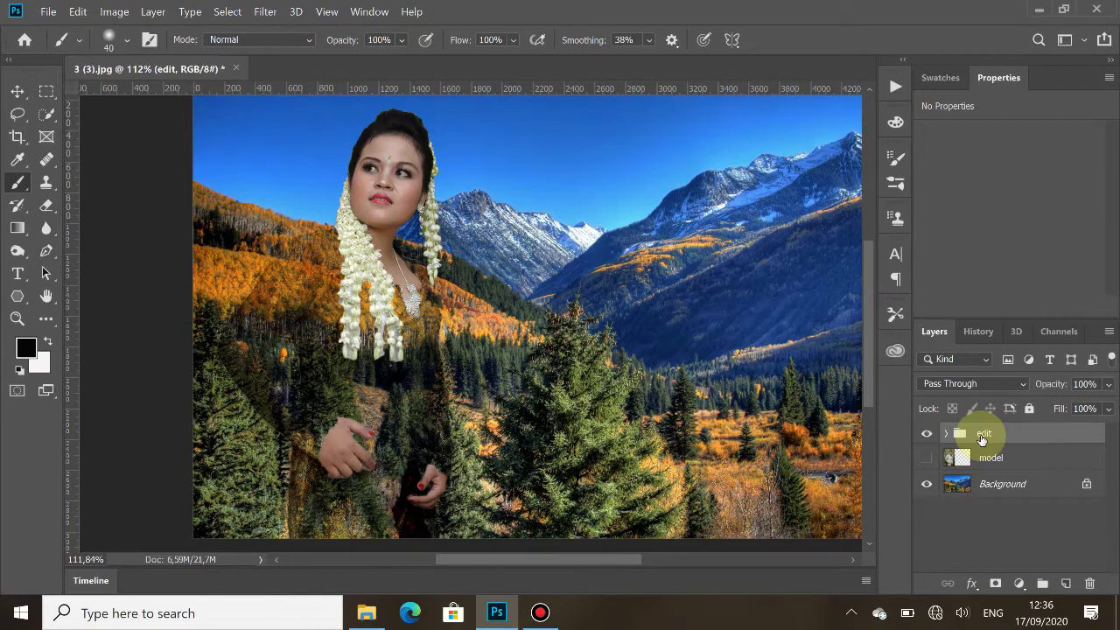
- Move the edit group slightly up and to the left, and stretch its height to 101.83% to reach the background's lower edge
{"action": "scroll", "coordinate": [513, 317], "scroll_direction": "down", "scroll_amount": 2}
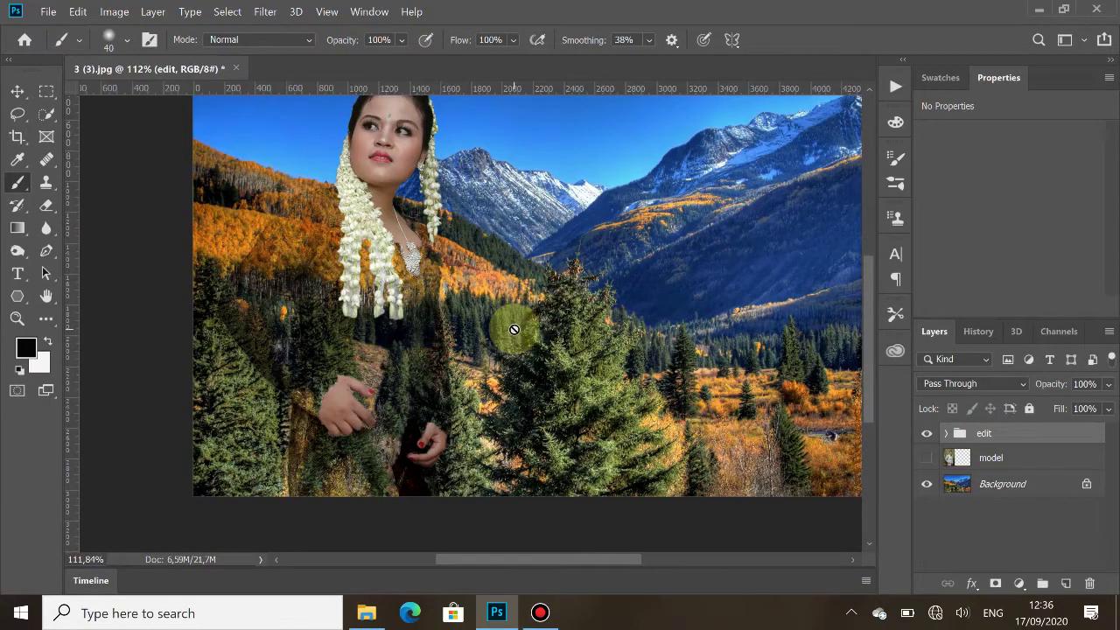
{"action": "scroll", "coordinate": [512, 326], "scroll_direction": "down", "scroll_amount": 1}
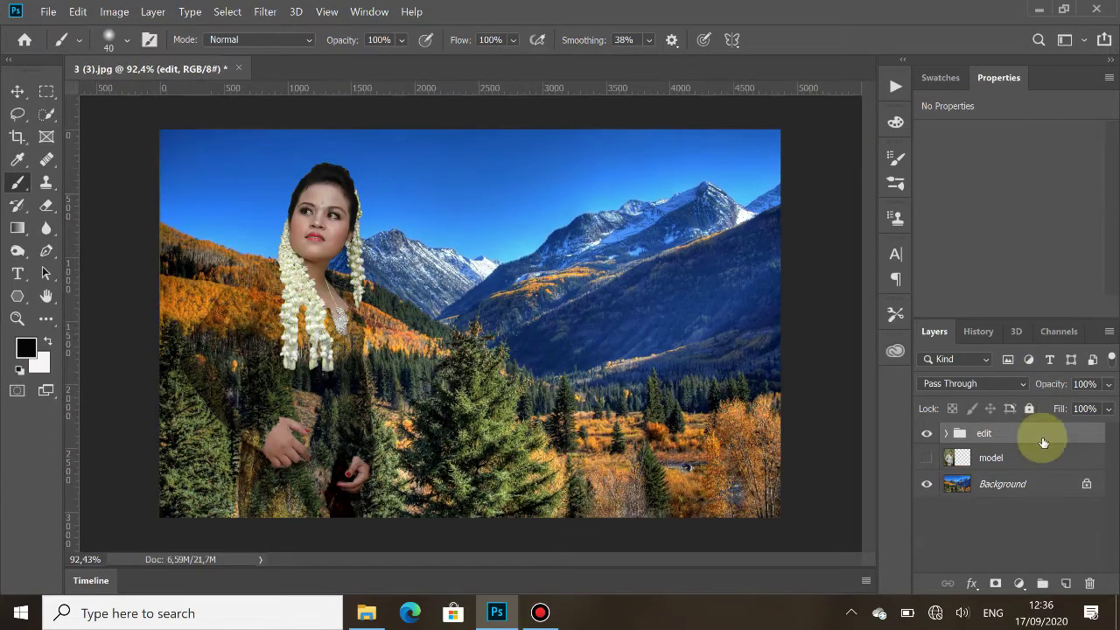
{"action": "left_click", "coordinate": [17, 91]}
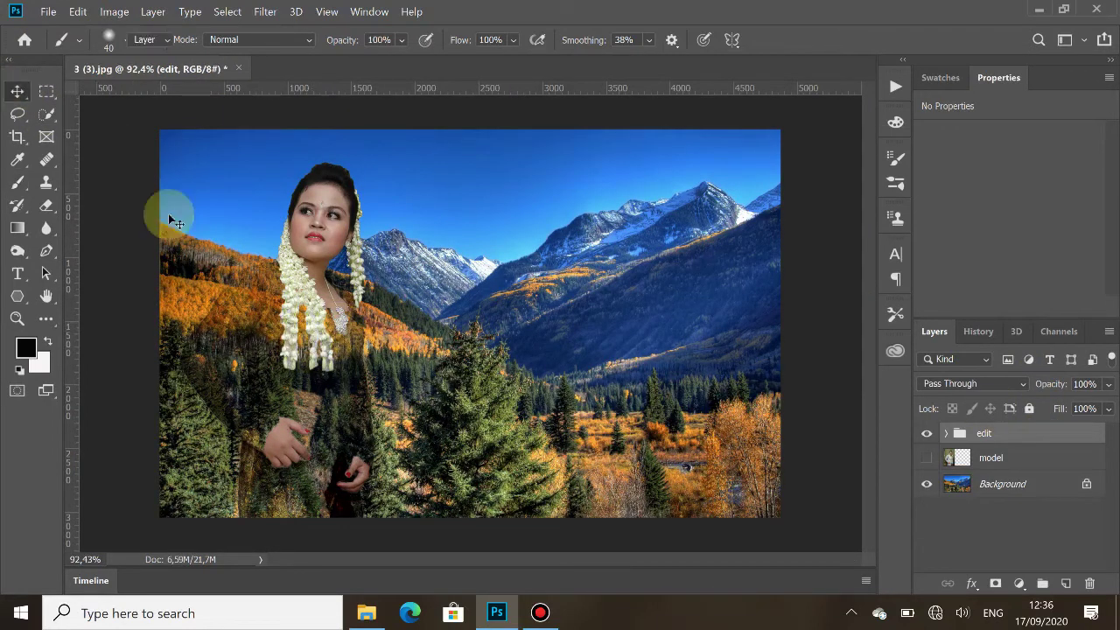
{"action": "left_click_drag", "start_coordinate": [273, 329], "coordinate": [259, 320]}
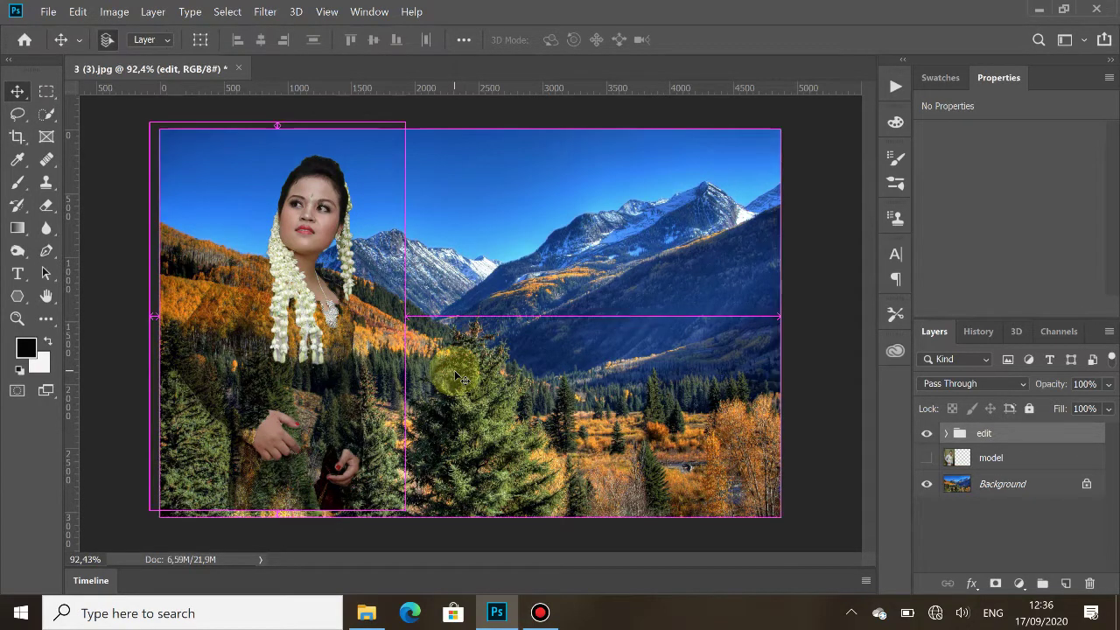
{"action": "key", "text": "ctrl+t"}
{"action": "left_click_drag", "start_coordinate": [275, 518], "coordinate": [277, 517]}
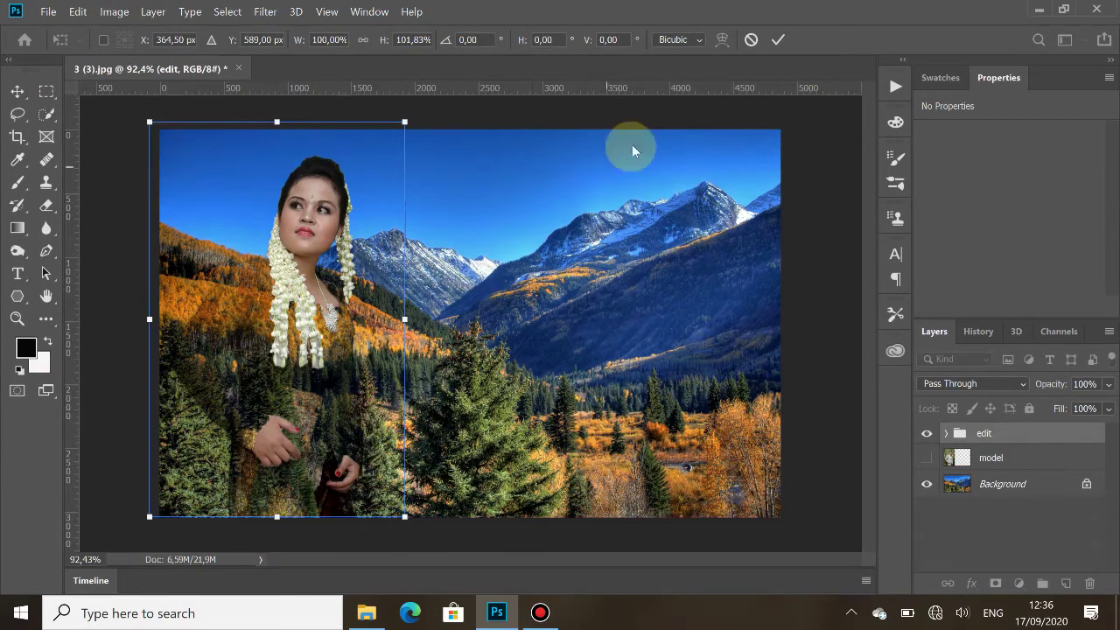
{"action": "left_click", "coordinate": [777, 39]}
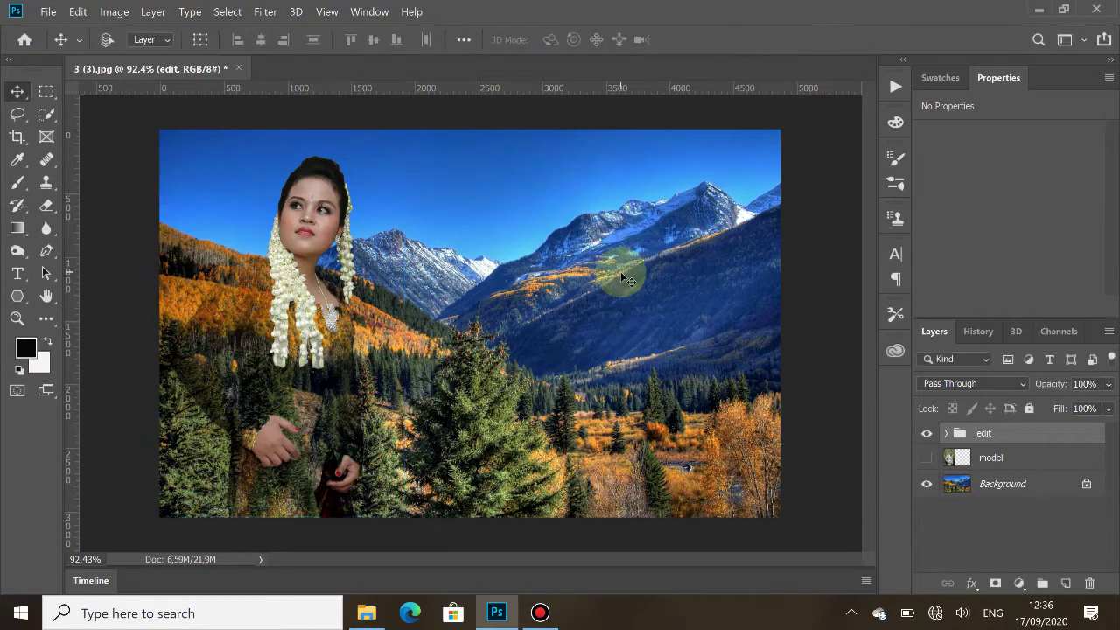